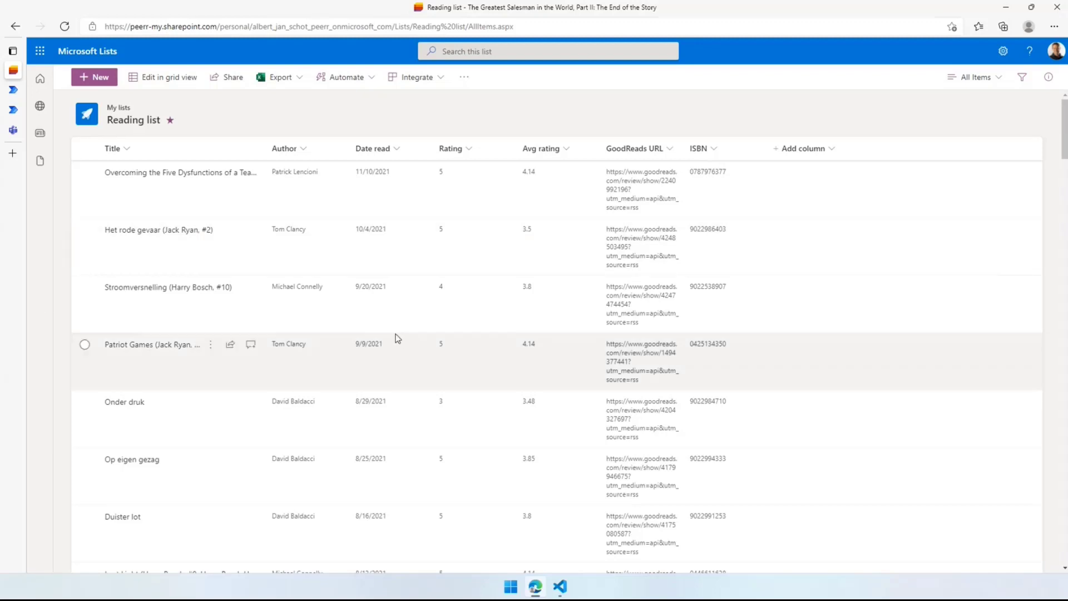
Look through the books in the Reading list, enlarging the page to make its columns easier to read
scroll(333, 262, "down", 3)
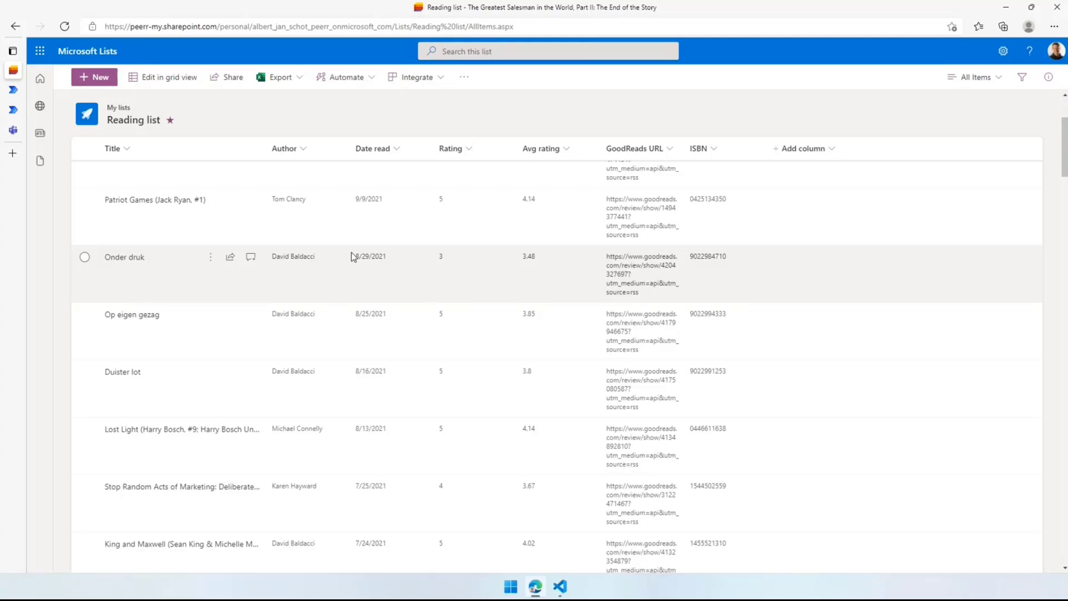
key("ctrl+plus")
key("ctrl+plus")
key("ctrl+plus")
scroll(484, 328, "up", 3)
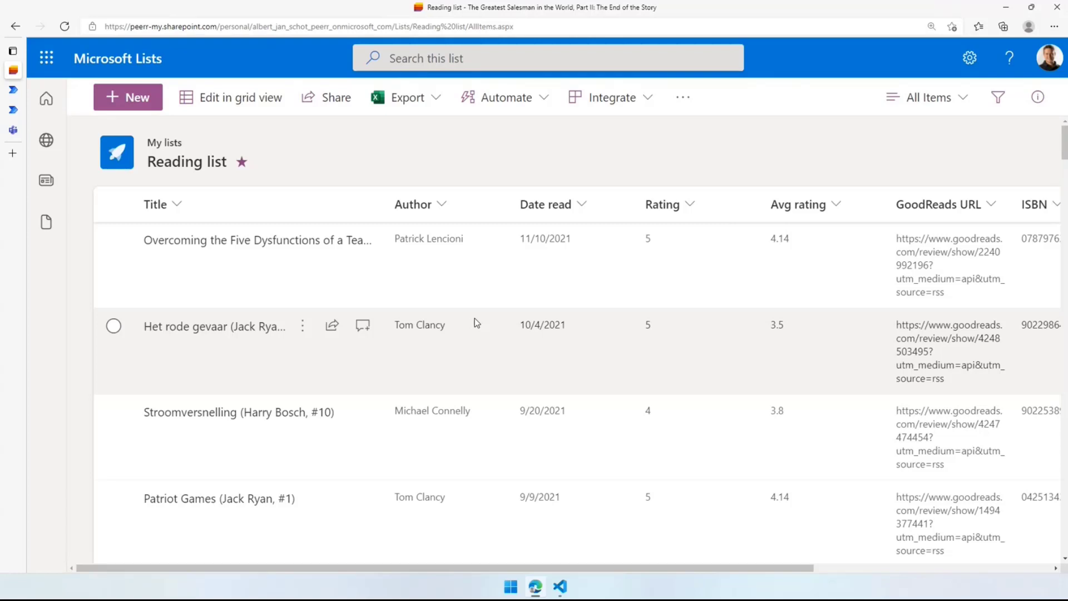
Switch to Power Automate, dismiss the cloud flow editing notice and open the Reading Reminder flow for editing
key("ctrl+Tab")
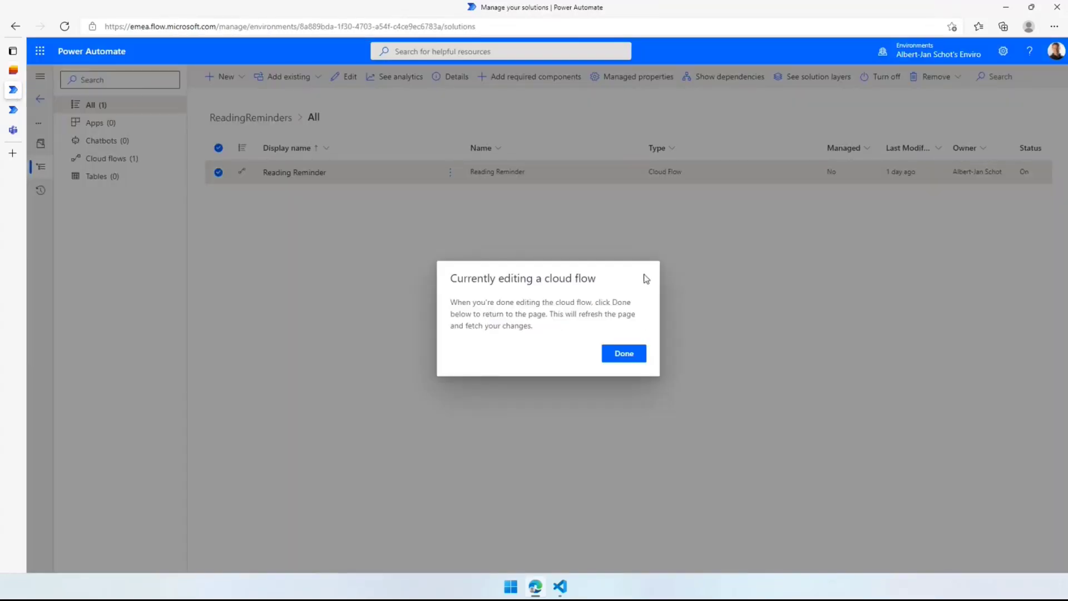
left_click(622, 367)
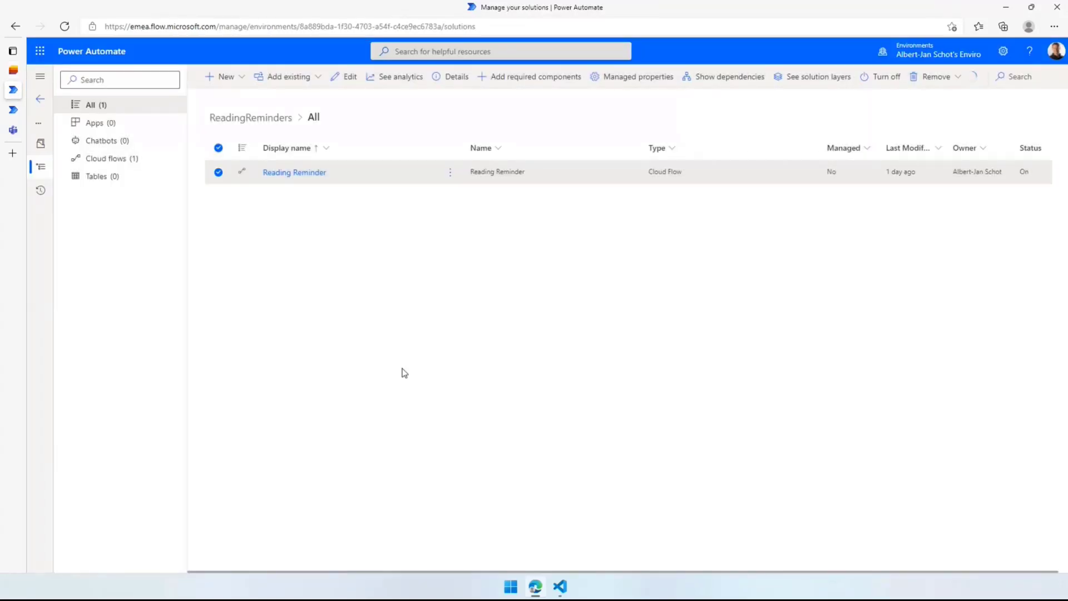
left_click(284, 174)
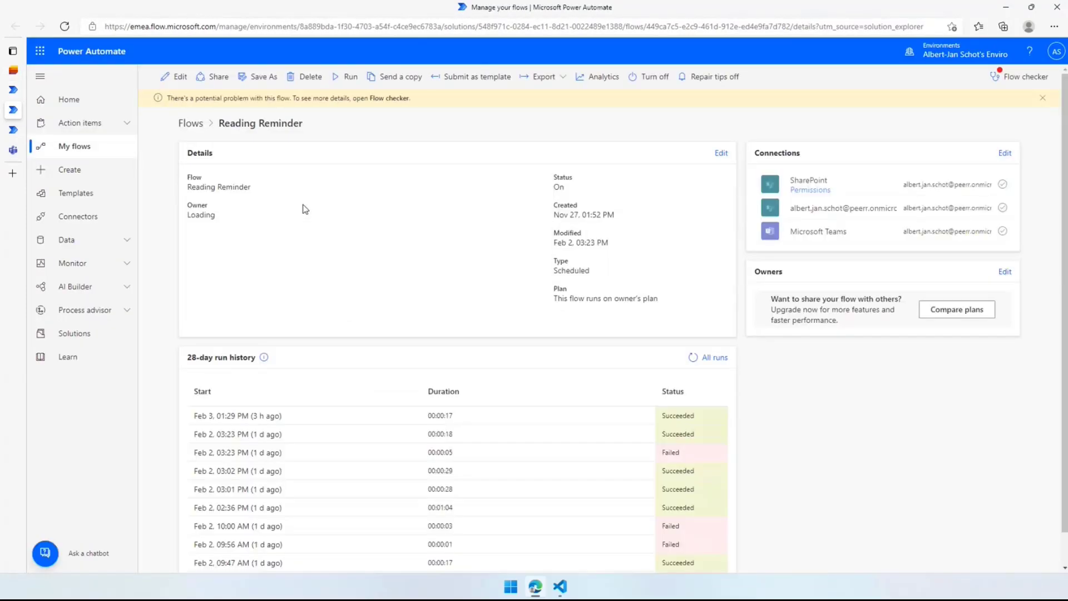
left_click(175, 77)
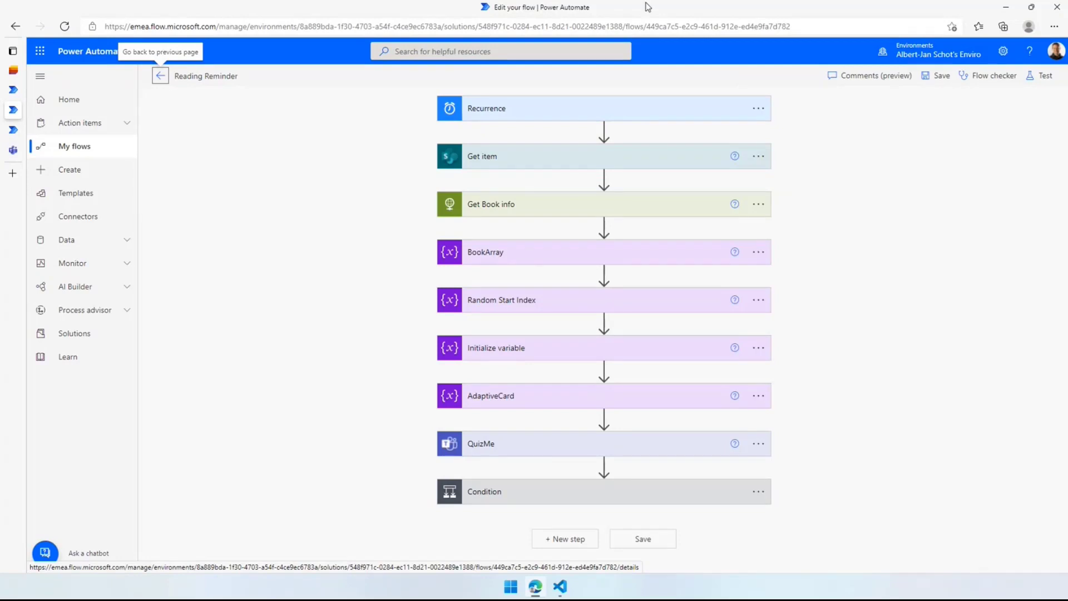
Inspect the settings of the flow's first three cards: Recurrence, Get item and Get Book info
left_click(581, 104)
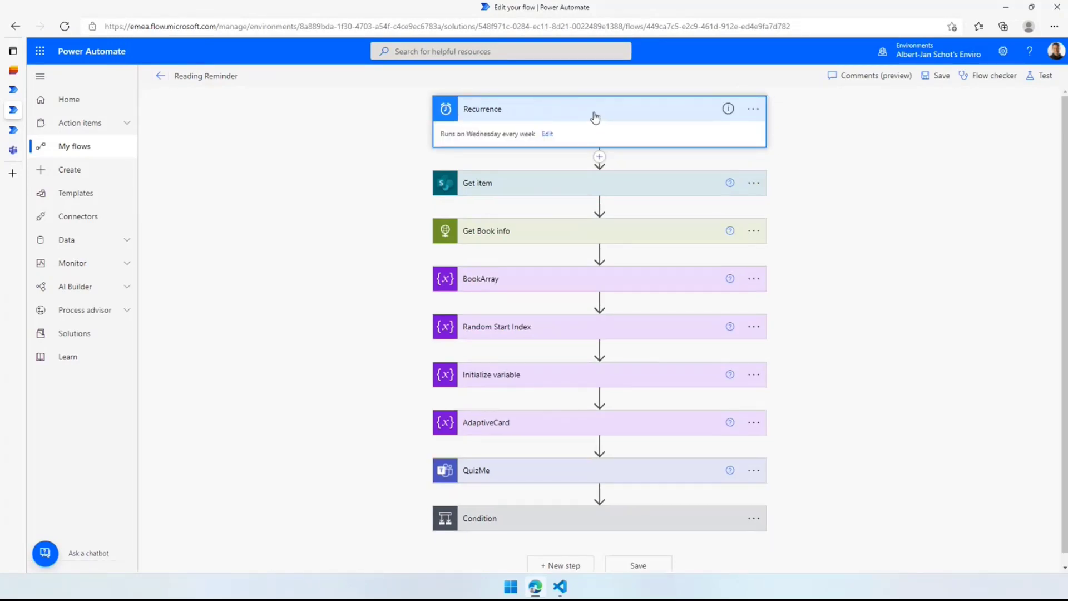
left_click(633, 109)
left_click(563, 163)
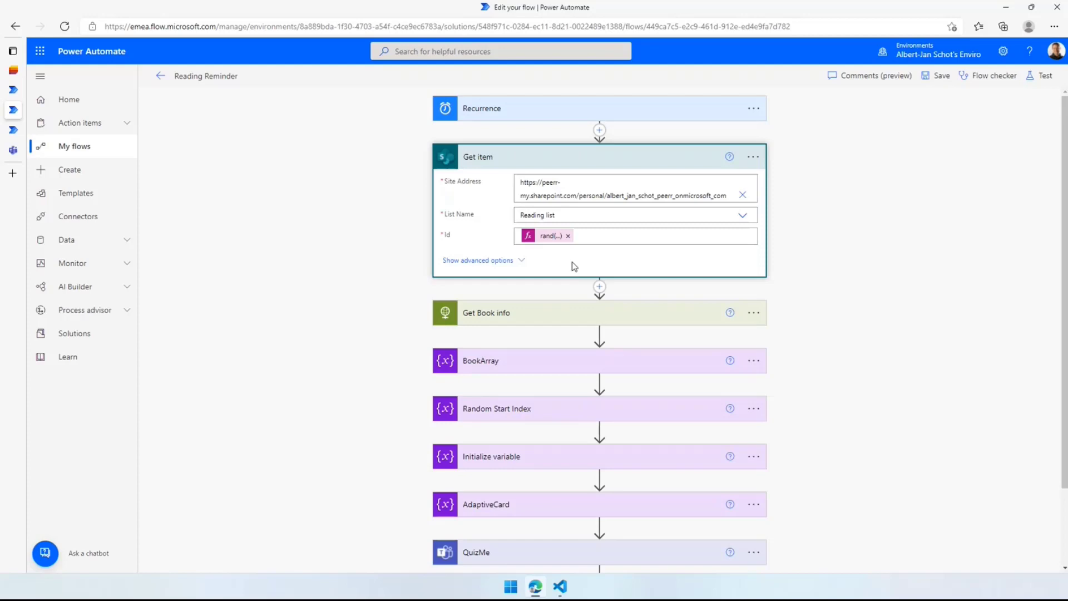
left_click(521, 165)
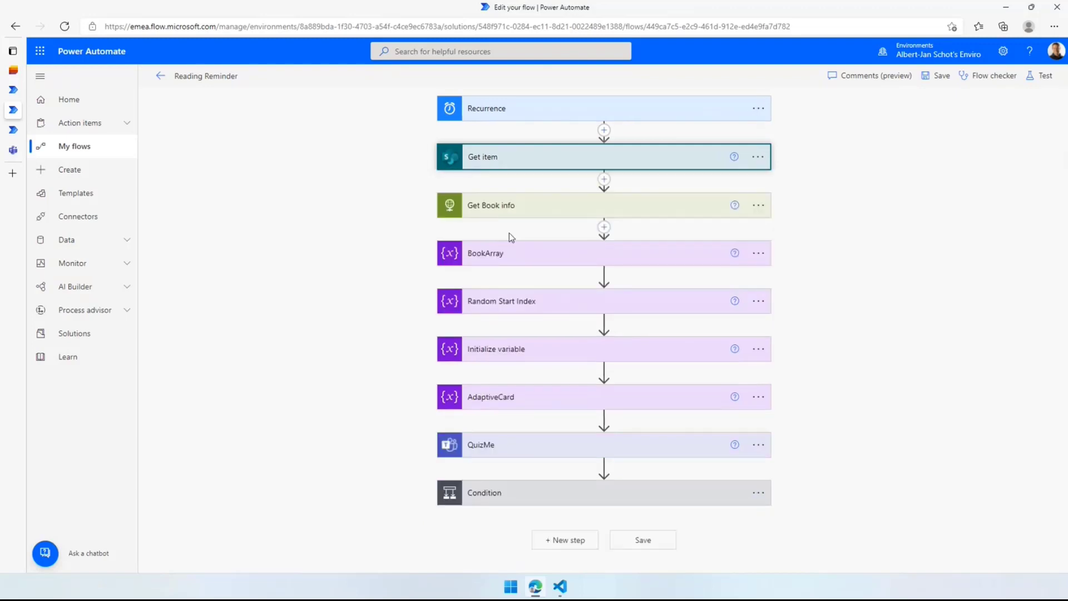
left_click(566, 210)
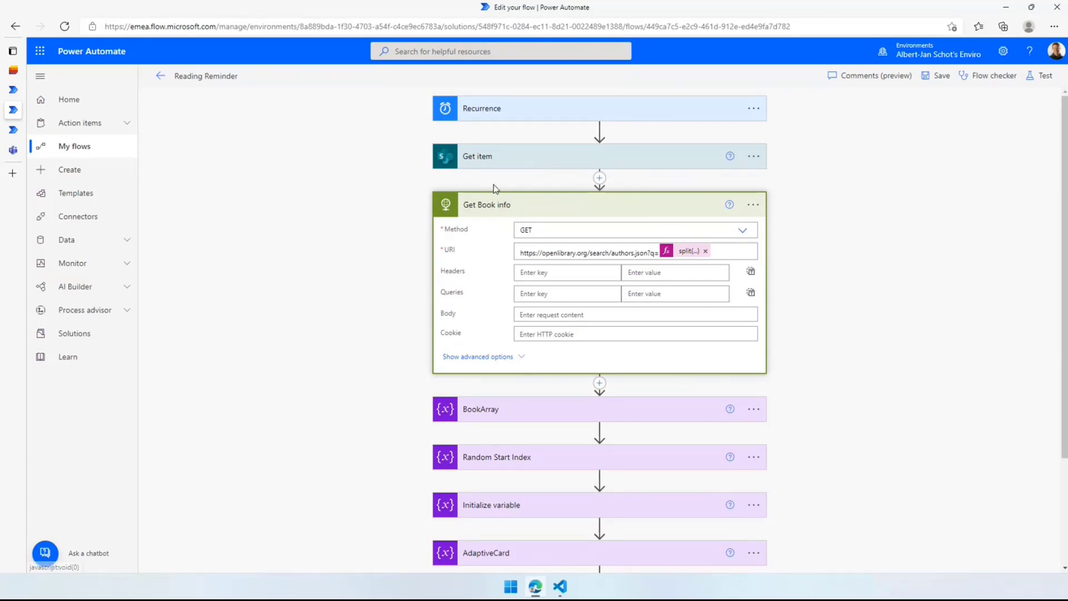
left_click(523, 204)
Examine the BookArray variable's JSON value, highlighting the Author entry marked as "Correct"
left_click(563, 255)
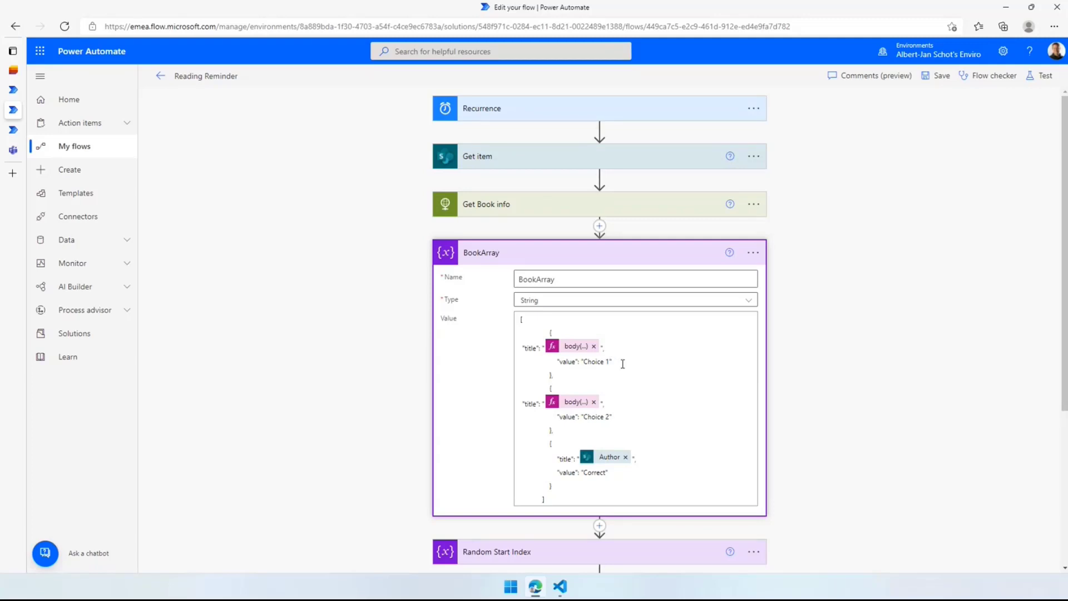
scroll(640, 351, "down", 3)
scroll(612, 251, "up", 1)
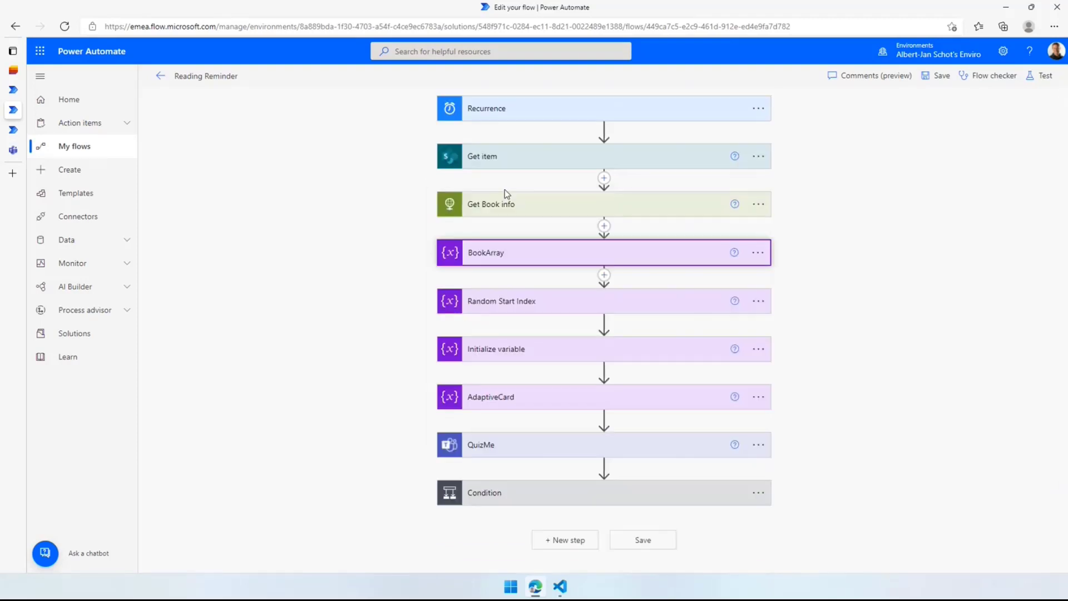
left_click(504, 187)
left_click(496, 261)
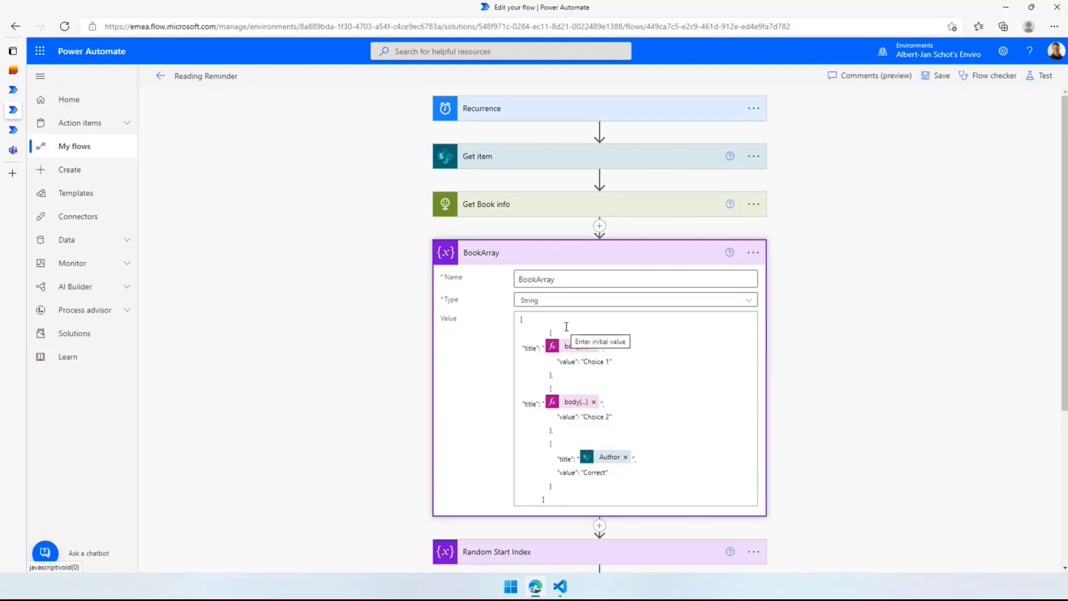
left_click_drag(609, 473, 531, 439)
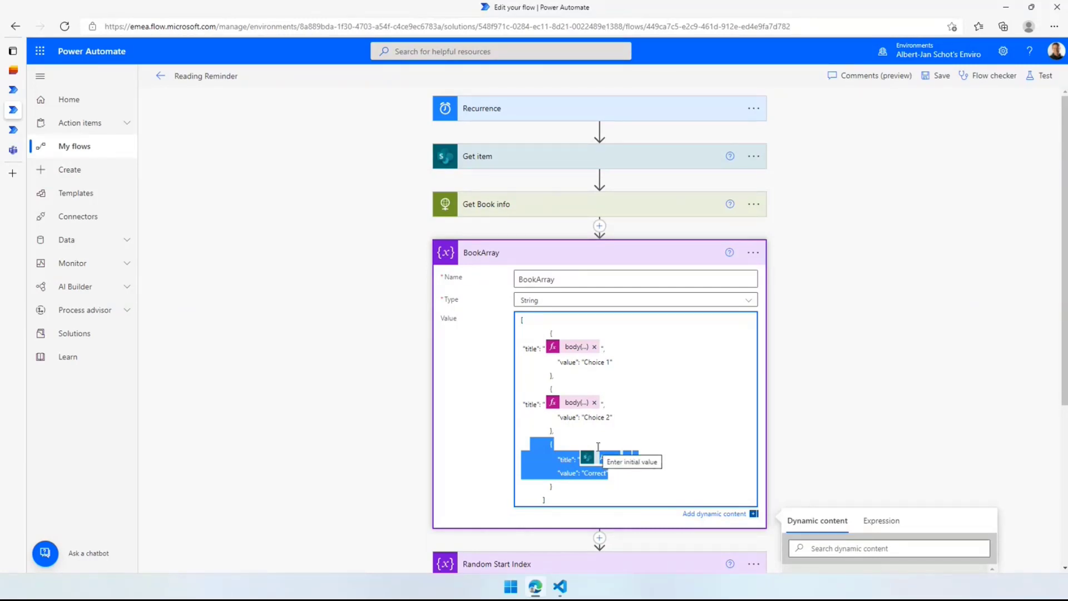
left_click(536, 254)
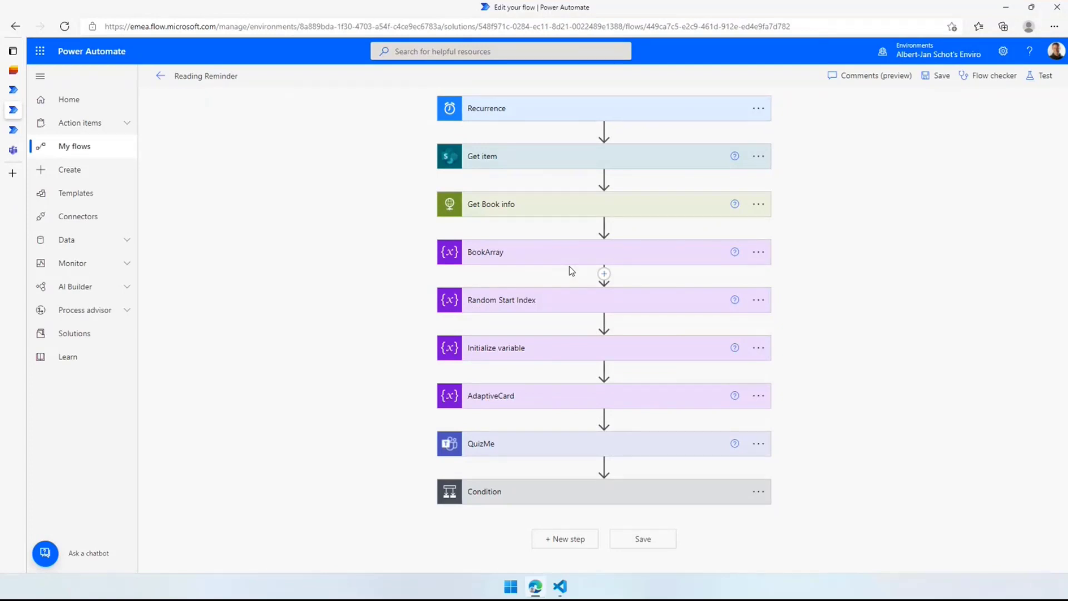
Check the expressions used in the Random Start Index and Initialize variable actions
left_click(566, 300)
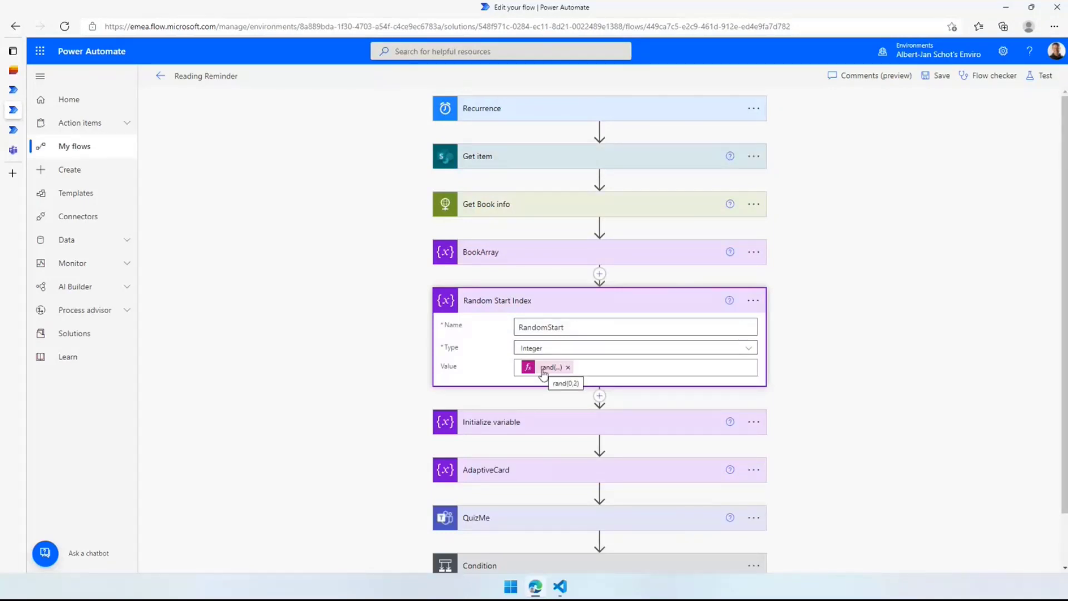
left_click(506, 301)
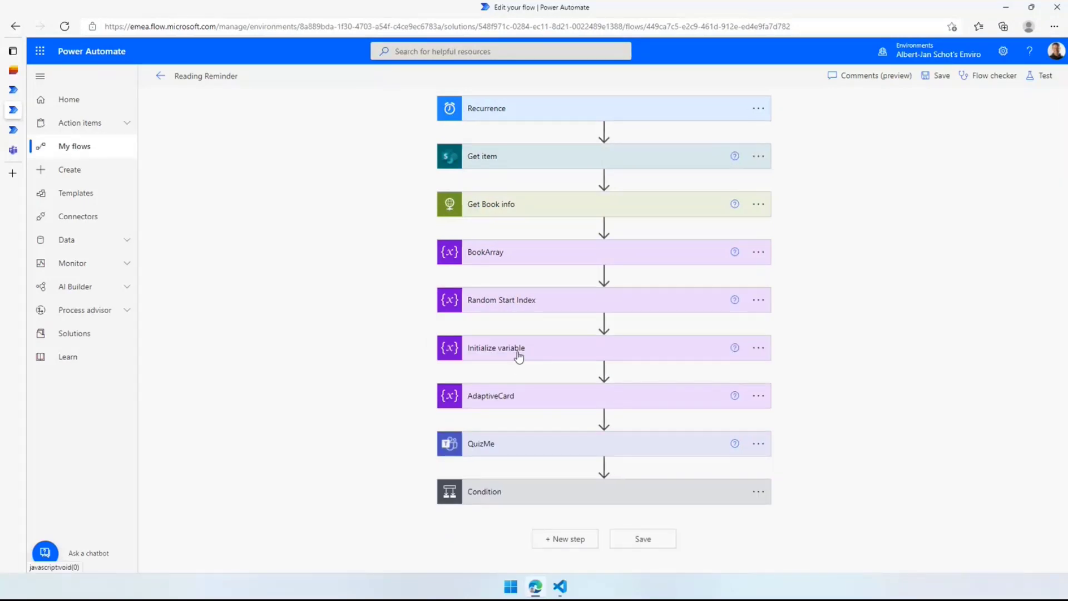
left_click(519, 354)
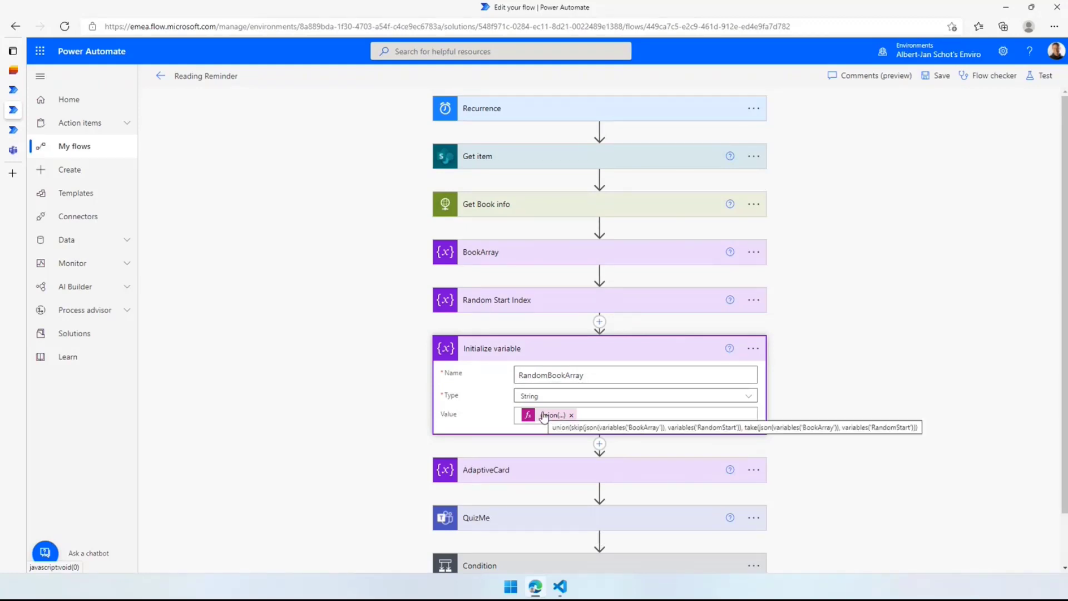
Switch to Visual Studio Code and study the union expression, highlighting its skip and take parts on BookArray with RandomStart
key("alt+Tab")
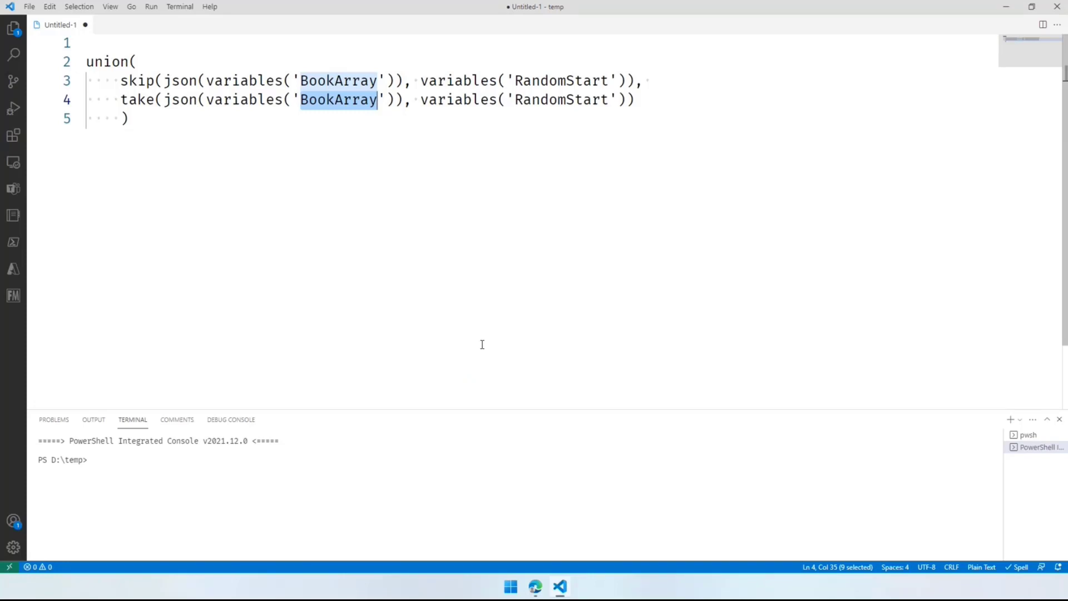
left_click_drag(121, 81, 156, 82)
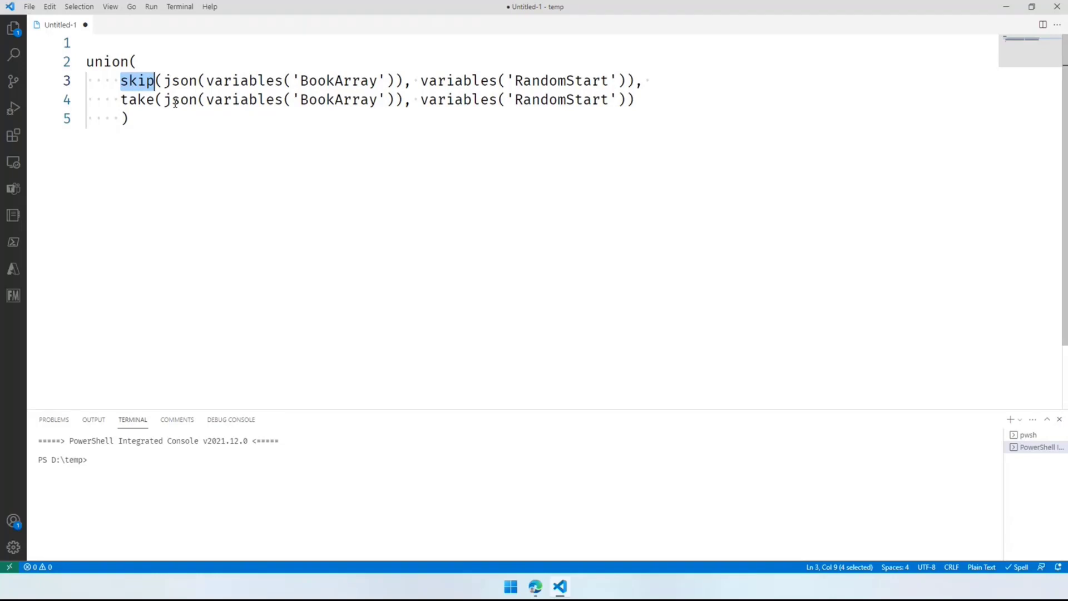
left_click(136, 62)
left_click(570, 81)
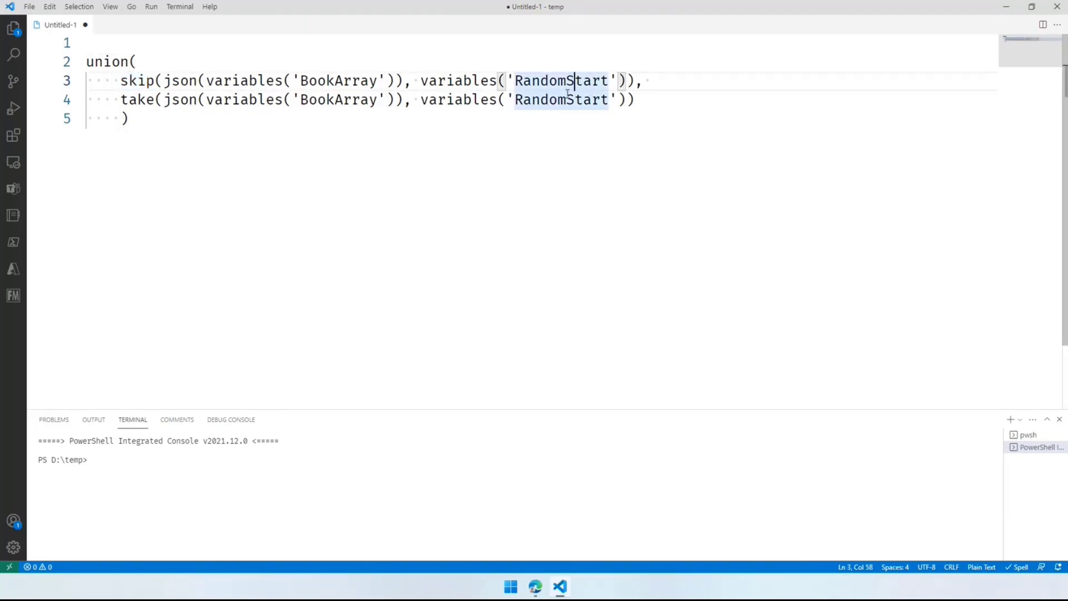
key("Home")
key("shift+Left")
key("shift+Left")
key("shift+Left")
key("shift+Left")
key("shift+Left")
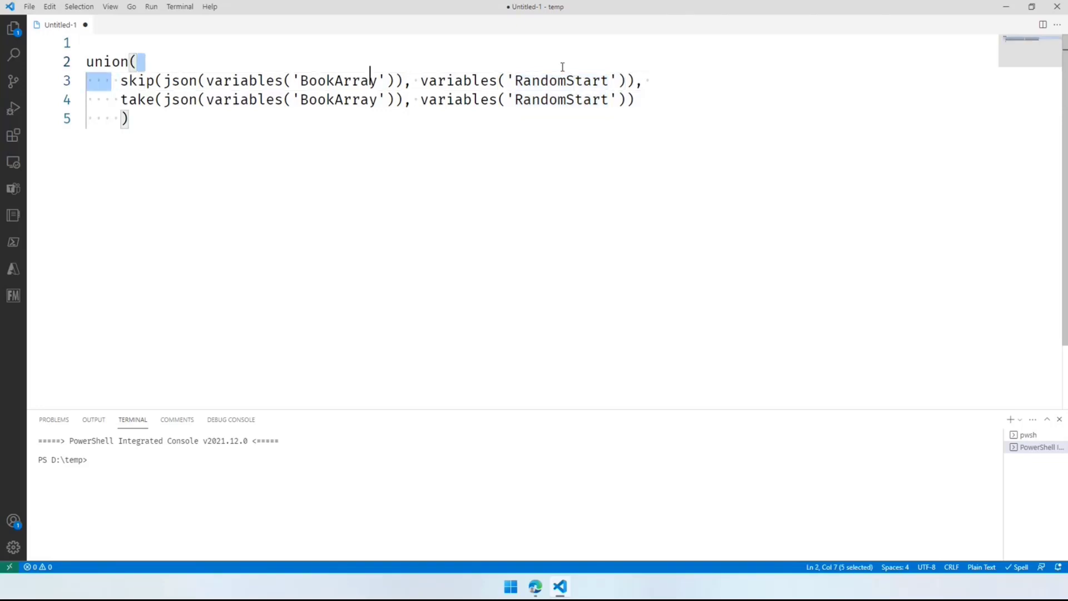
left_click_drag(634, 69, 120, 99)
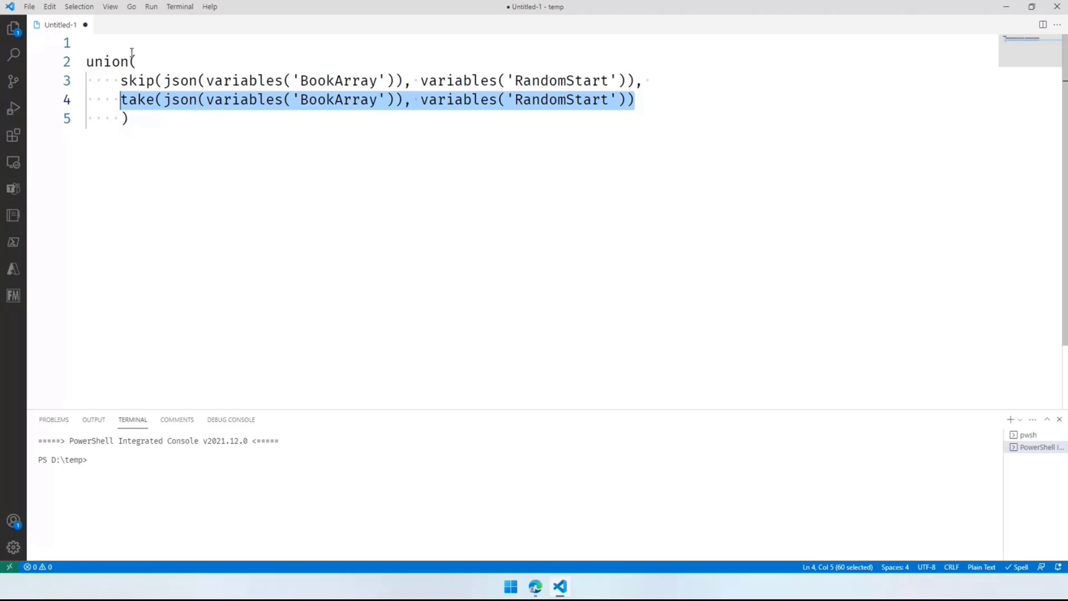
left_click_drag(130, 118, 87, 62)
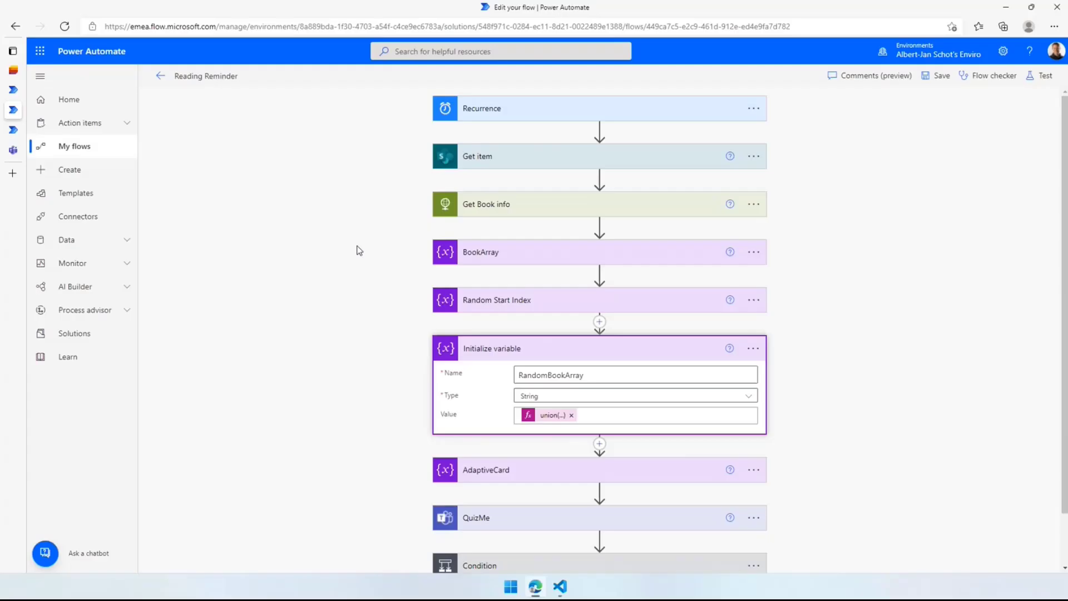
Close the Initialize variable action and examine the AdaptiveCard JSON down to the book title's weight and size settings
left_click(523, 352)
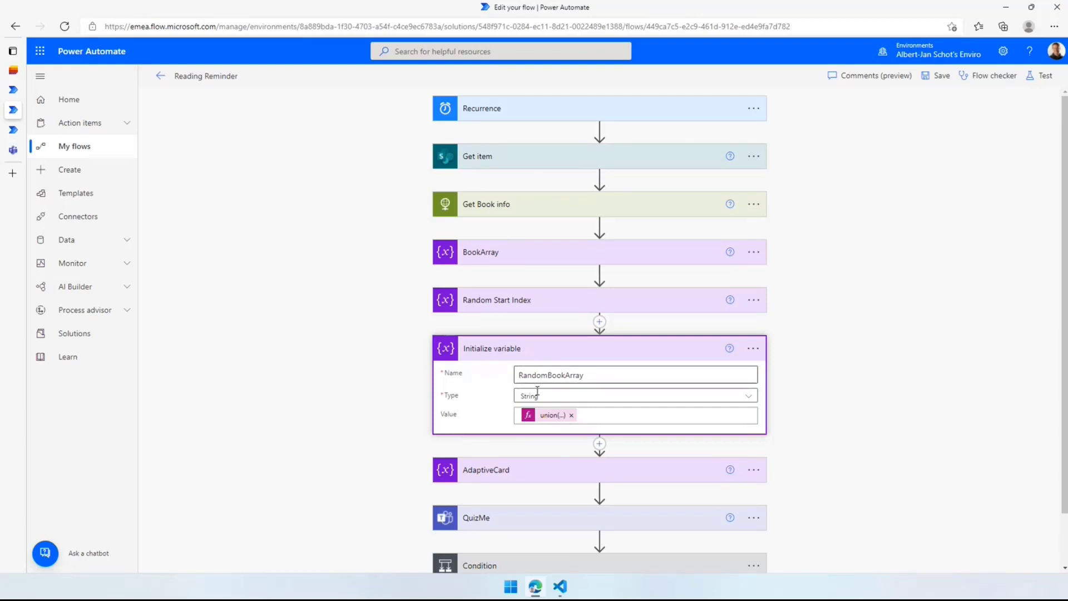
left_click(529, 402)
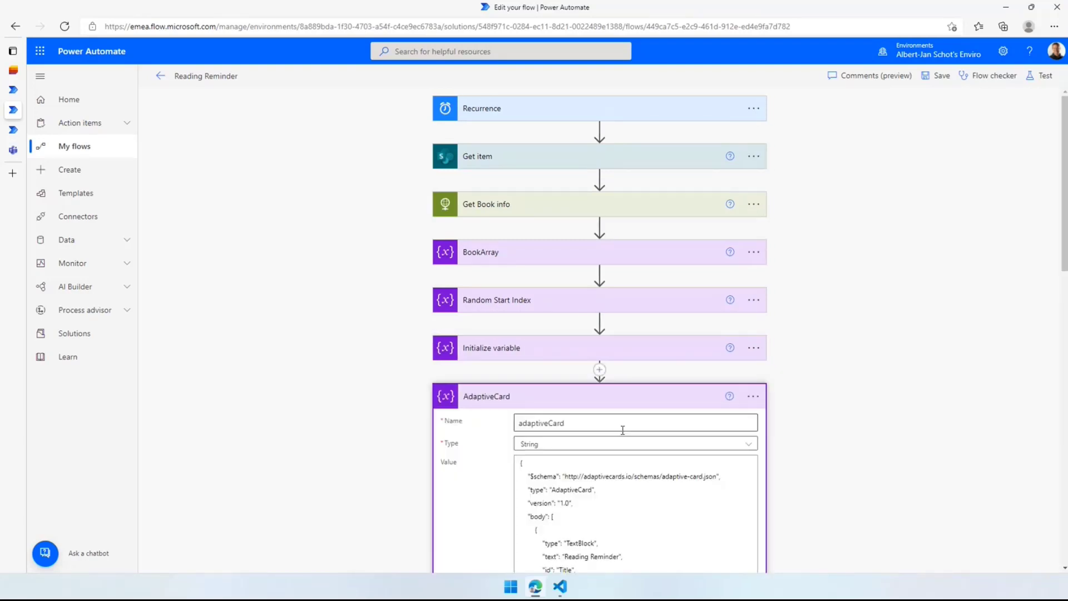
scroll(618, 390, "down", 5)
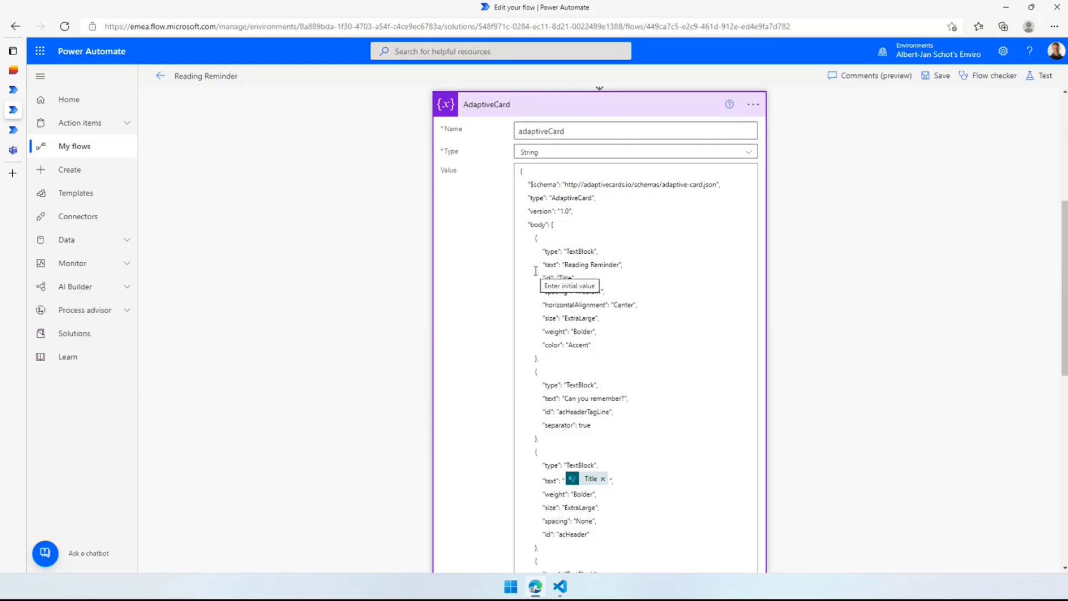
scroll(536, 271, "down", 4)
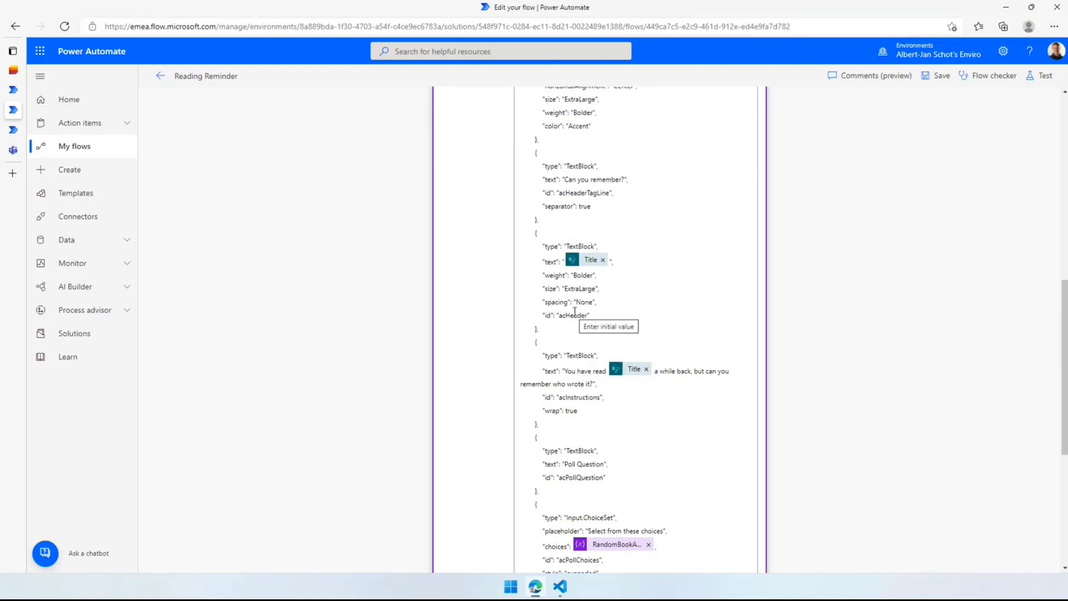
double_click(588, 276)
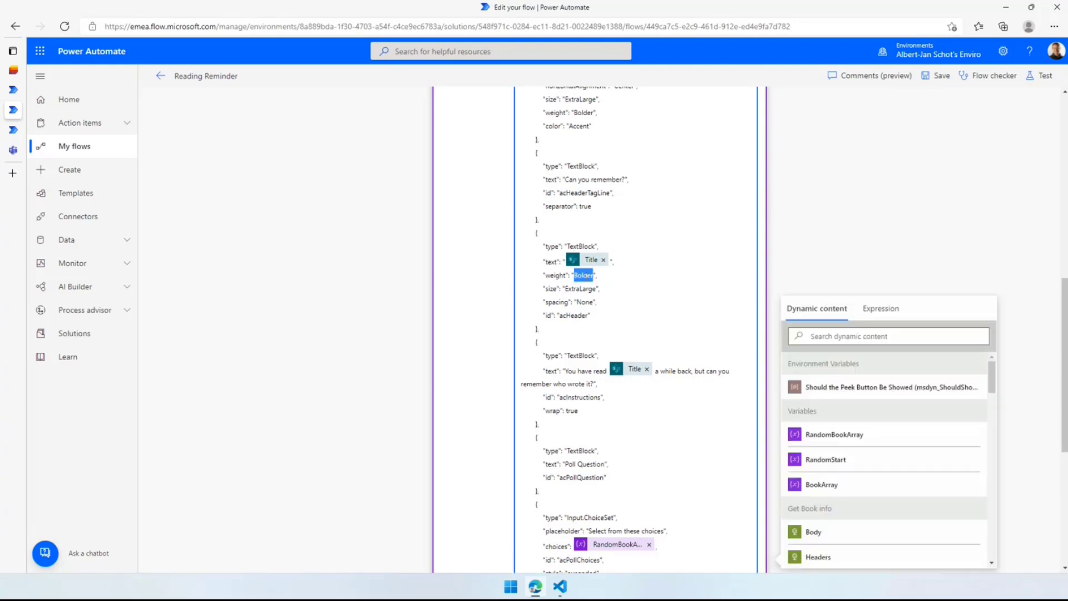
left_click(579, 287)
double_click(578, 287)
Examine the AdaptiveCard's question text and the choices line that uses RandomBookArray, and collapse the action
triple_click(612, 388)
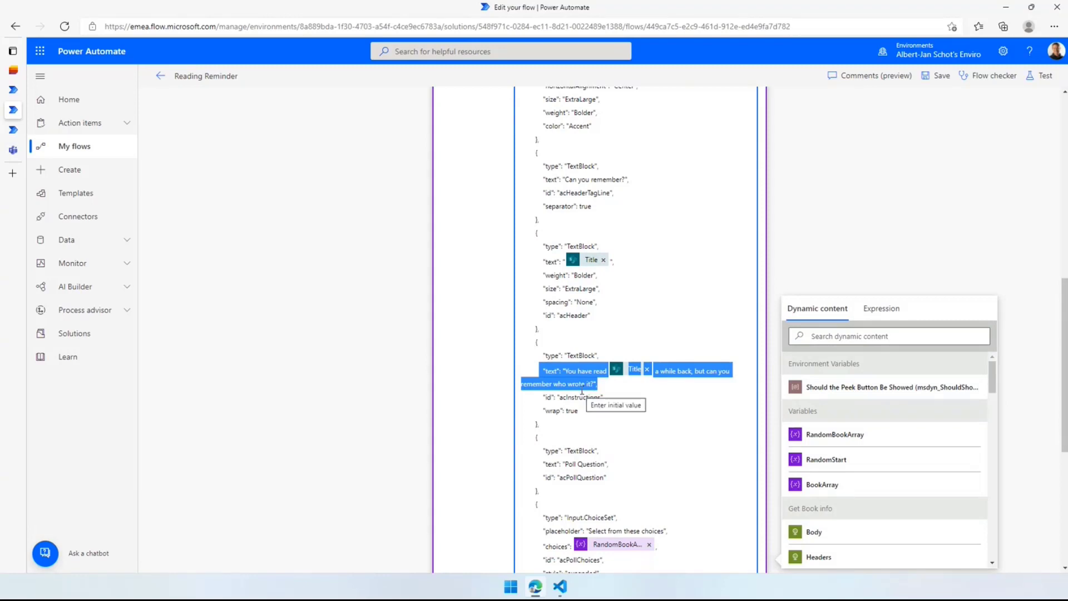
scroll(562, 387, "down", 3)
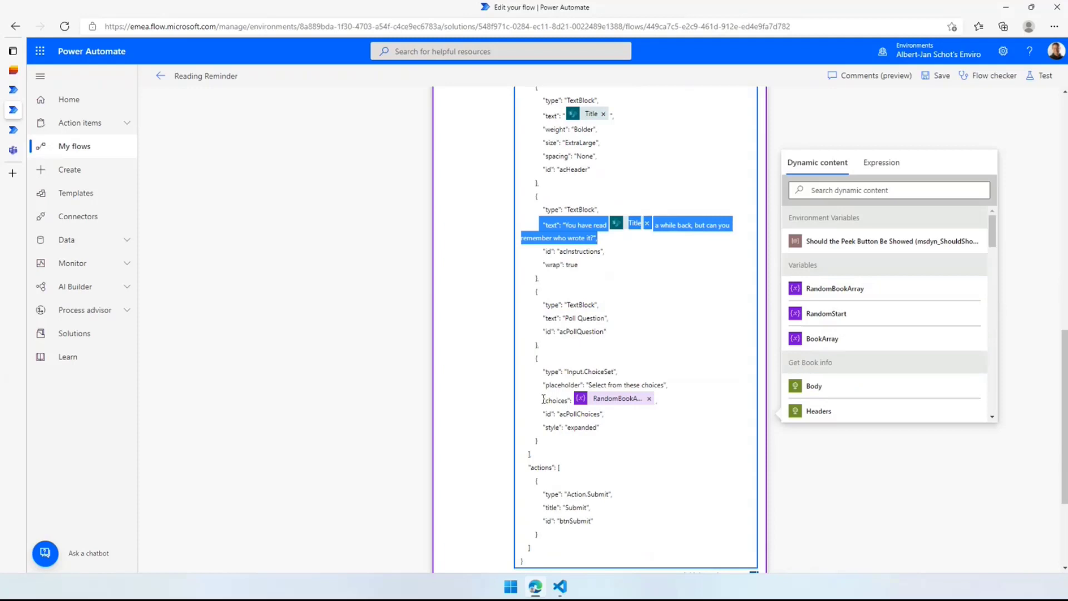
left_click_drag(544, 400, 689, 403)
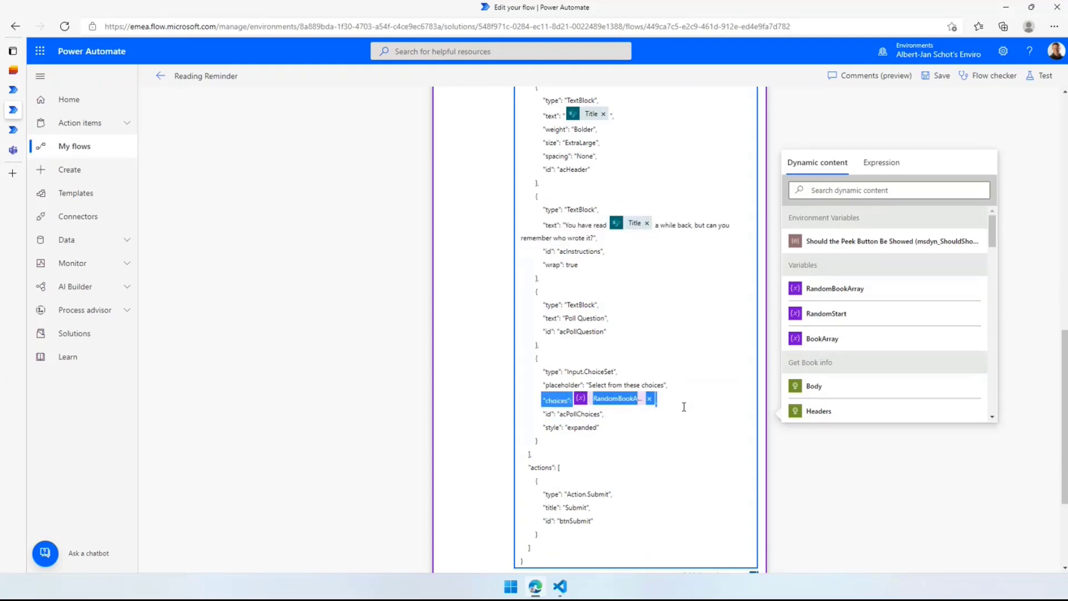
scroll(612, 334, "up", 12)
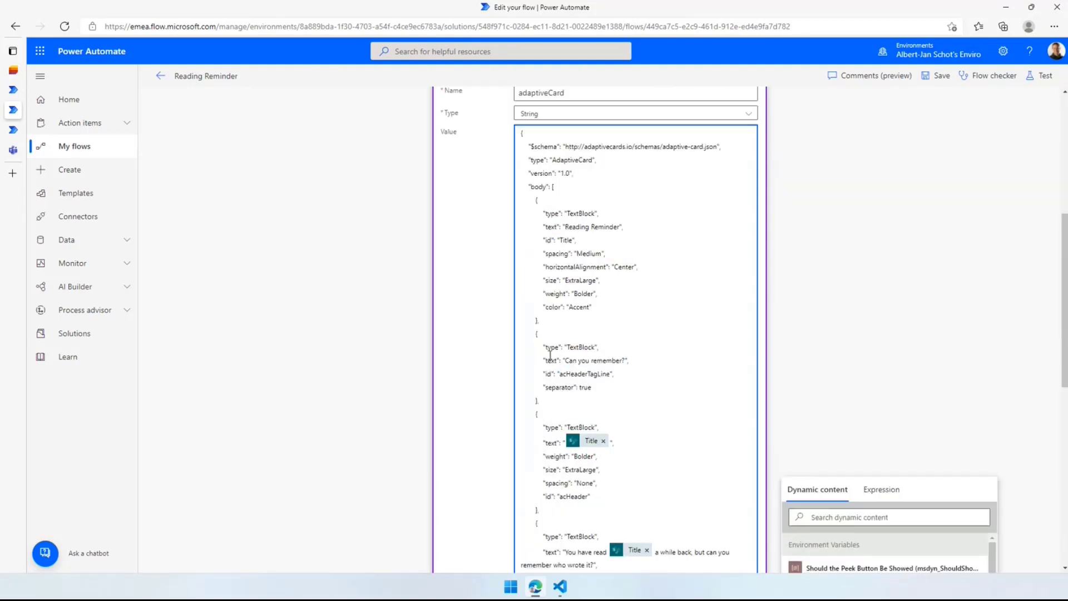
left_click(572, 257)
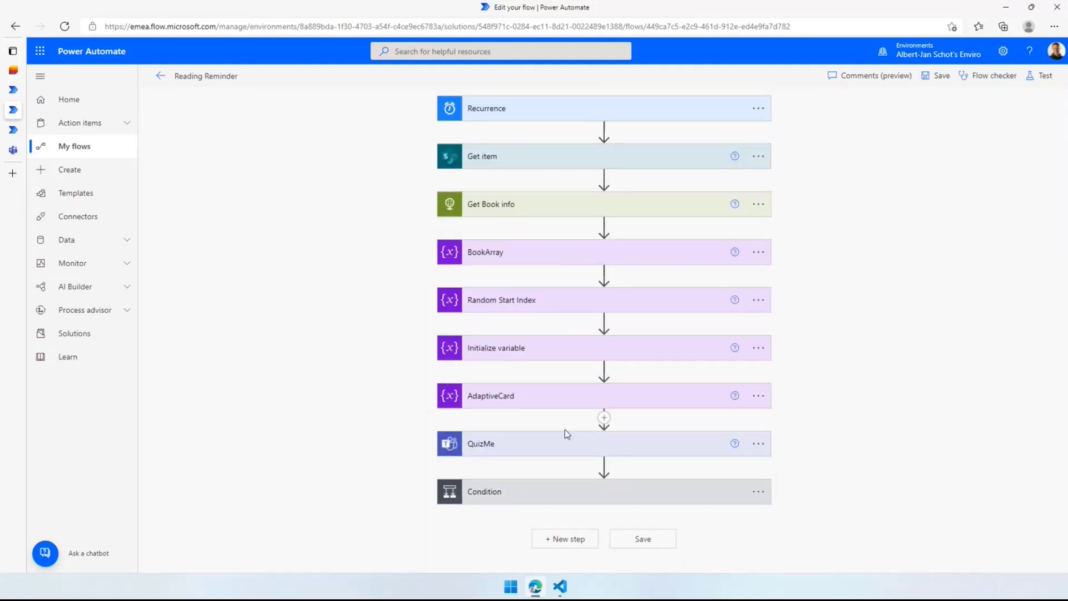
Examine the QuizMe action's settings, the Condition, and the Winner and Keep trying messages in its two branches
left_click(554, 443)
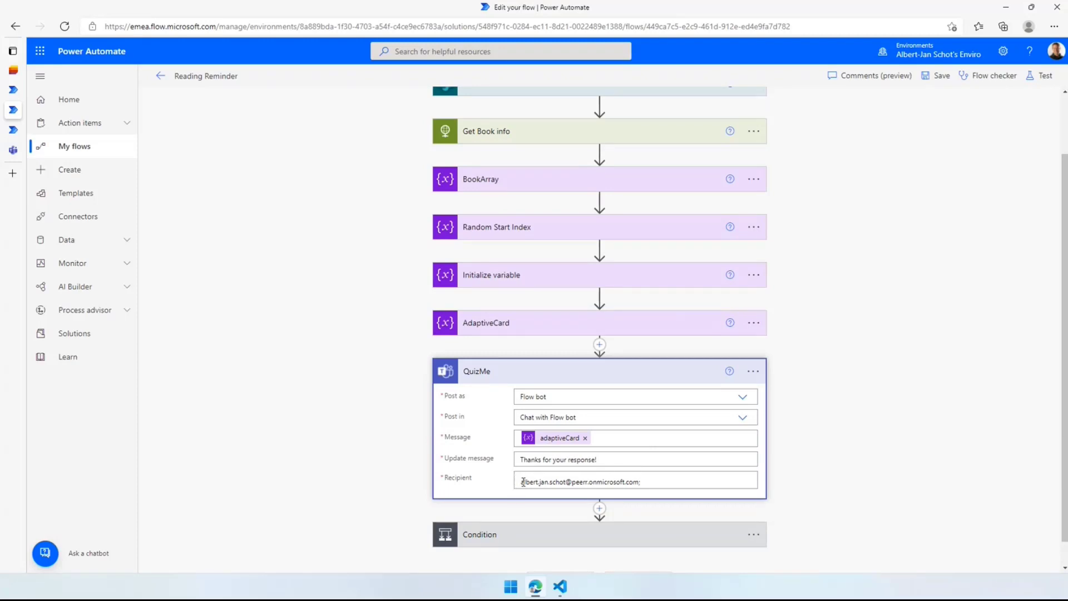
scroll(545, 517, "down", 1)
left_click(546, 509)
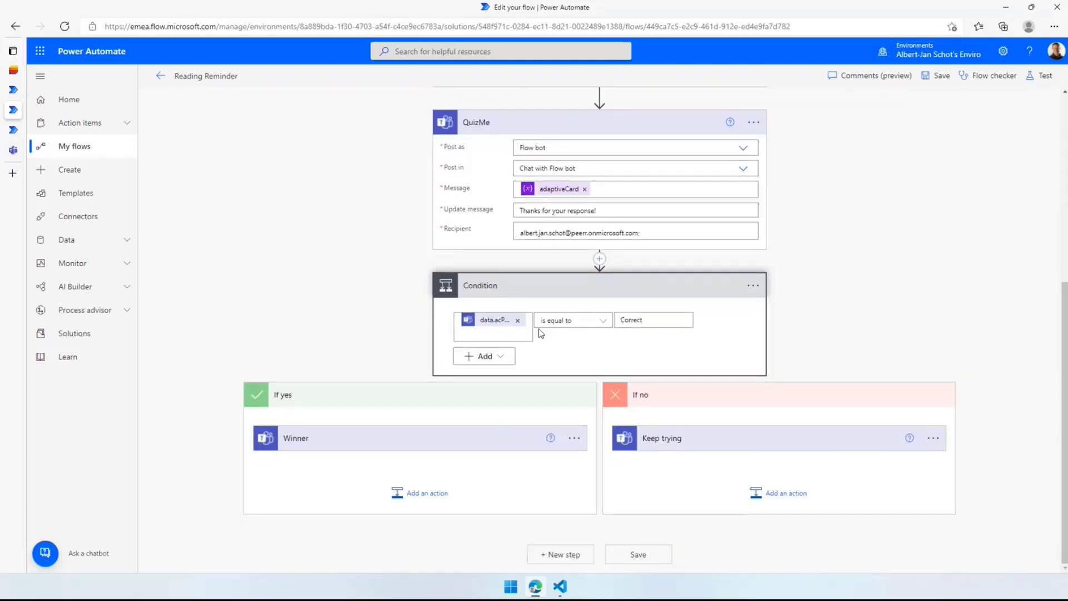
left_click(470, 434)
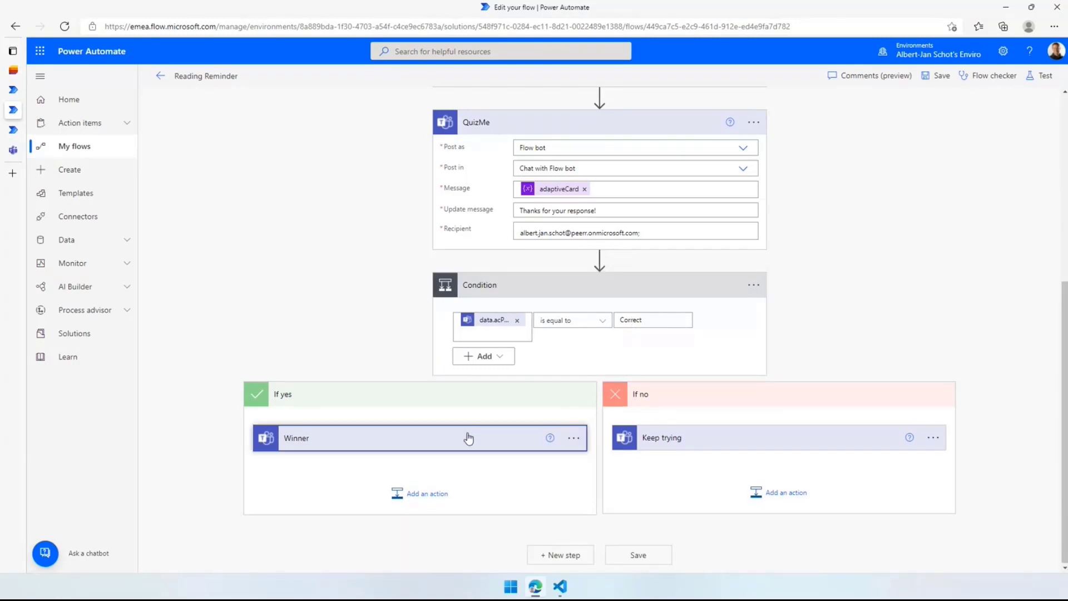
left_click(698, 488)
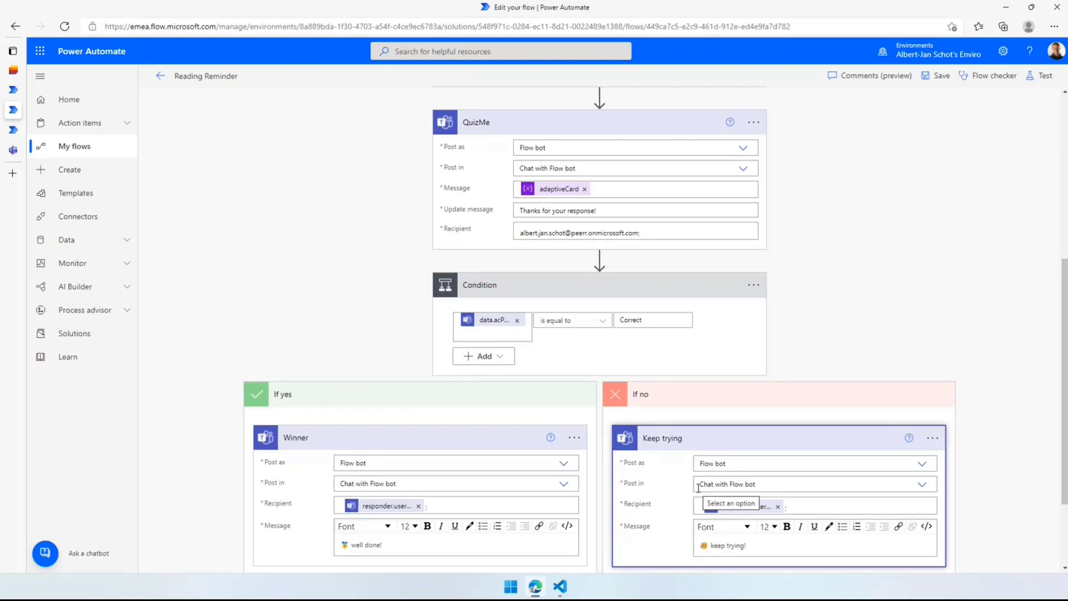
Run a manual test of the Reading Reminder flow and check the QuizMe action in the run
scroll(528, 267, "up", 1)
left_click(1042, 75)
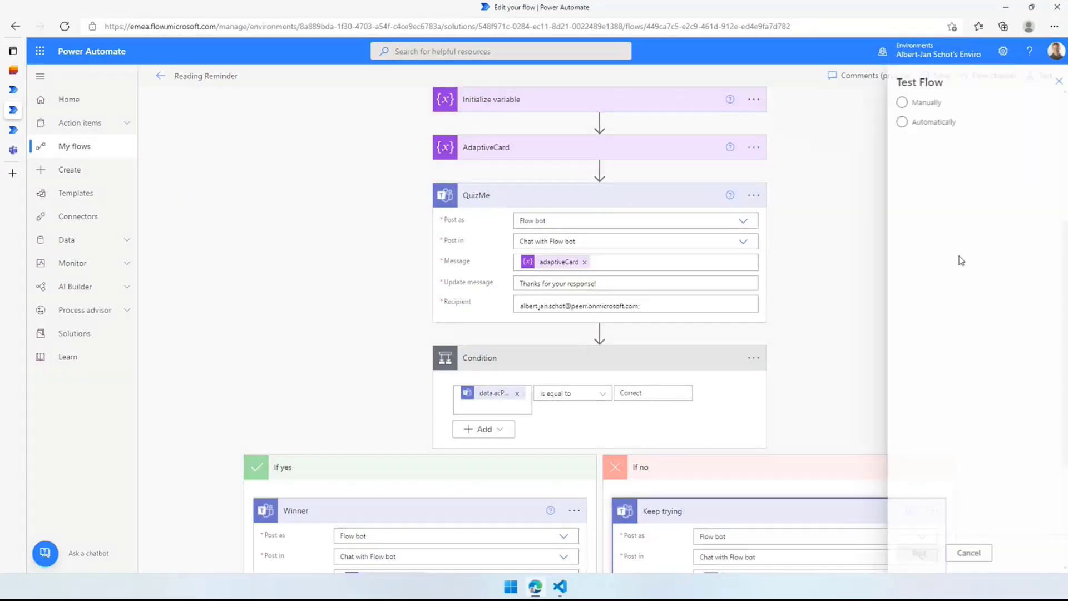
left_click(895, 103)
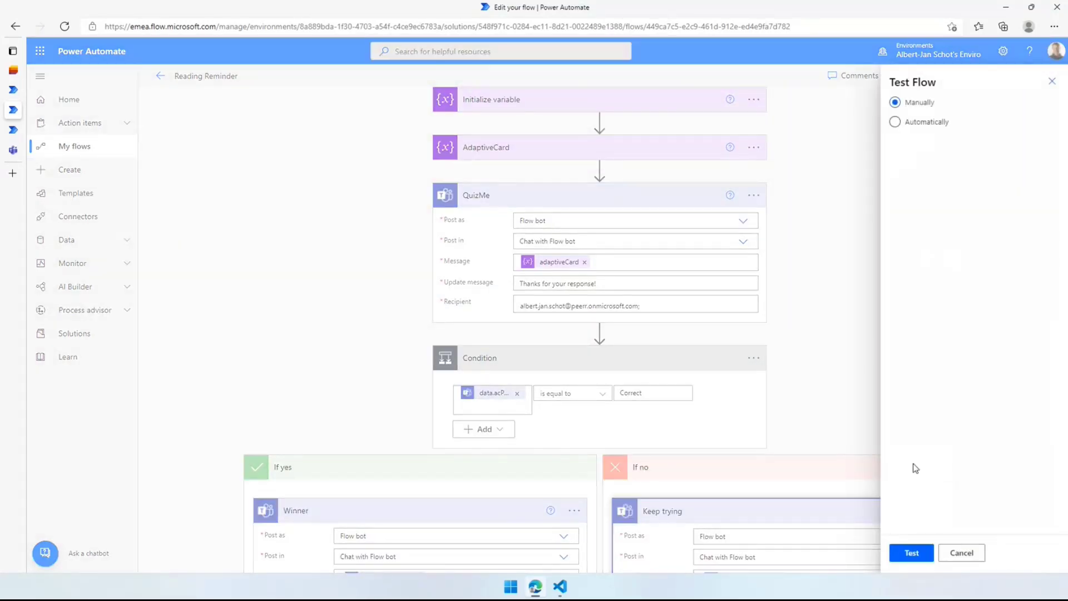
left_click(913, 554)
left_click(919, 554)
left_click(924, 555)
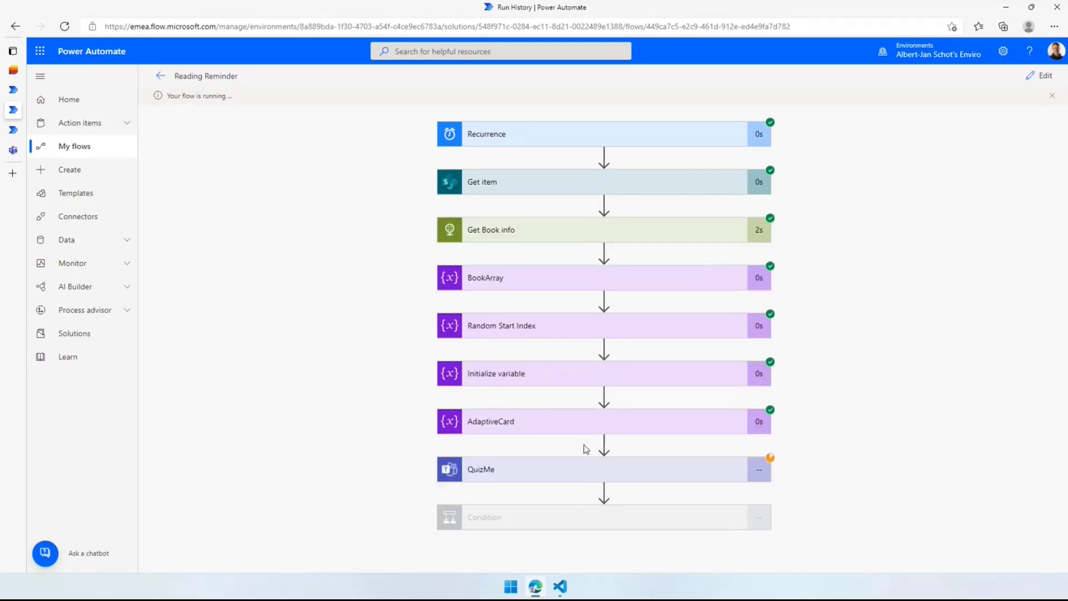
left_click(655, 474)
scroll(656, 475, "down", 1)
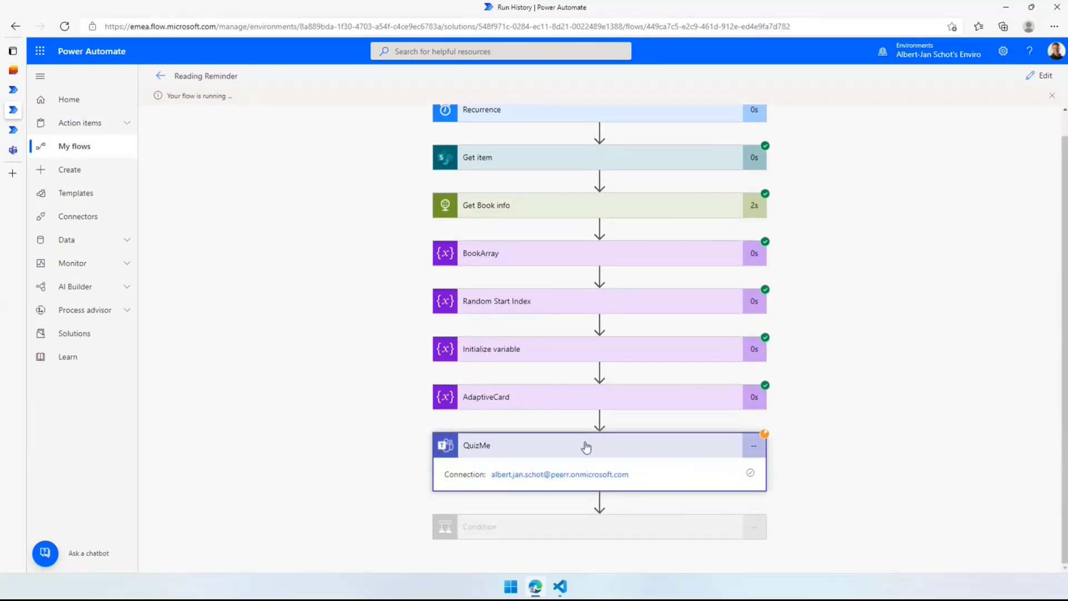
Switch to Microsoft Teams and submit Tom Clancy as the answer on the Patriot Games quiz card
left_click(13, 150)
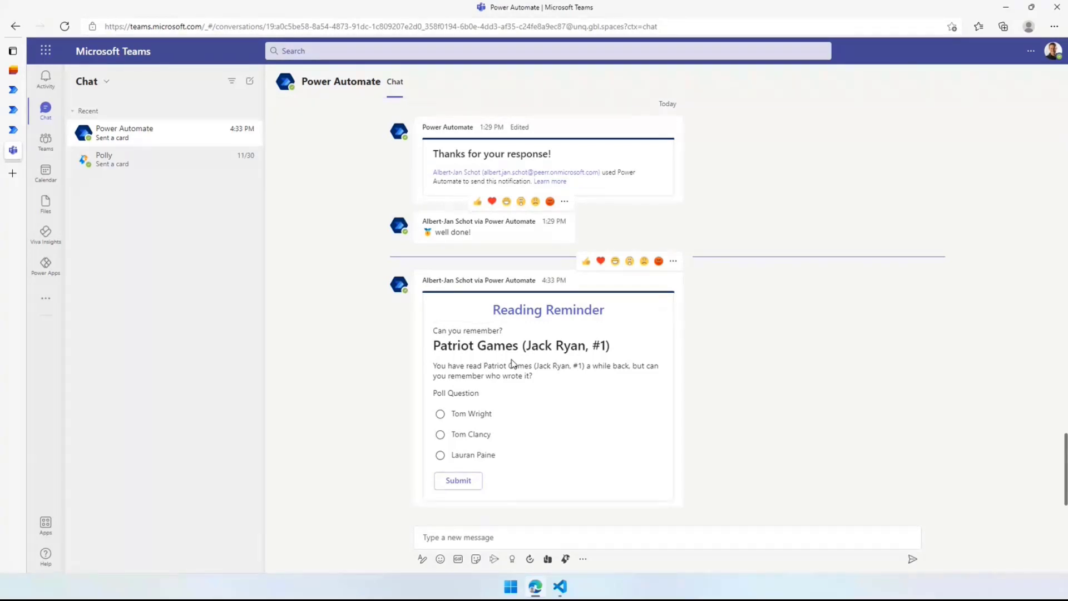
left_click(482, 442)
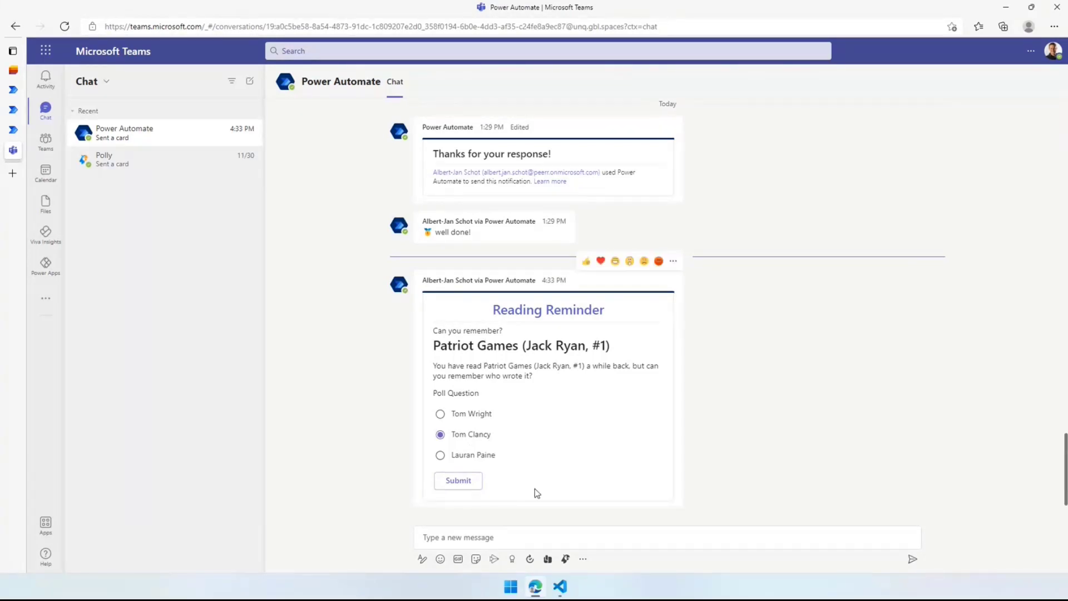
left_click(477, 487)
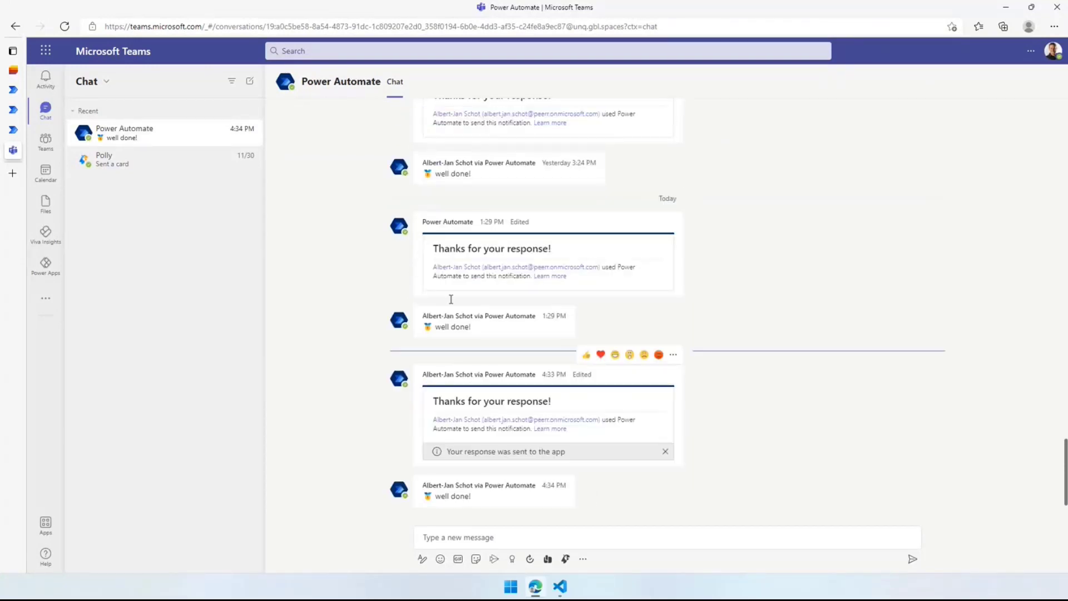
Return to Power Automate and run the Reading Reminder flow again from its details page
left_click(9, 133)
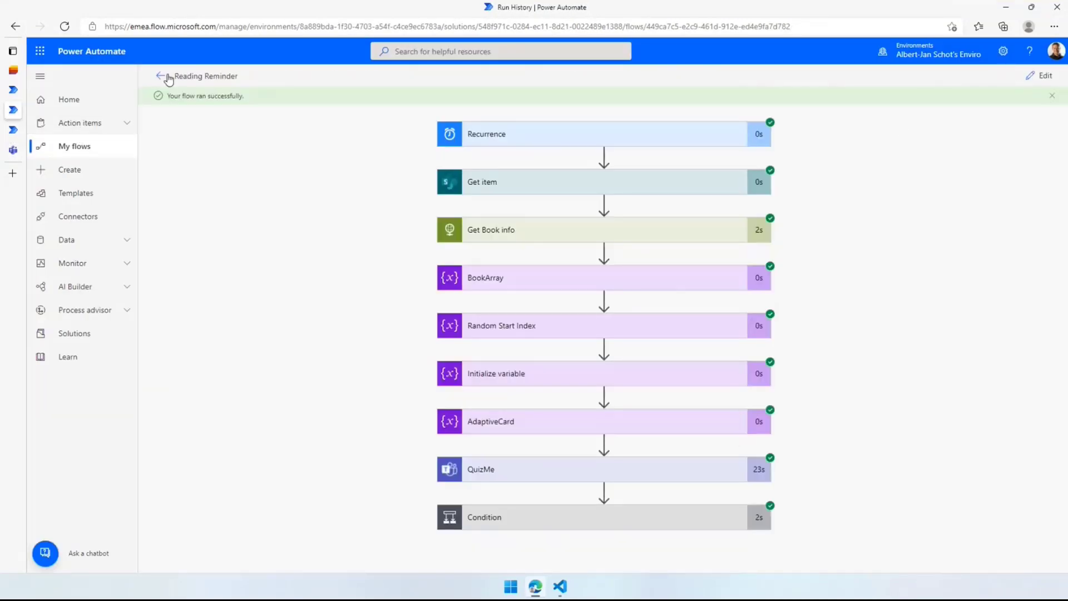
left_click(166, 76)
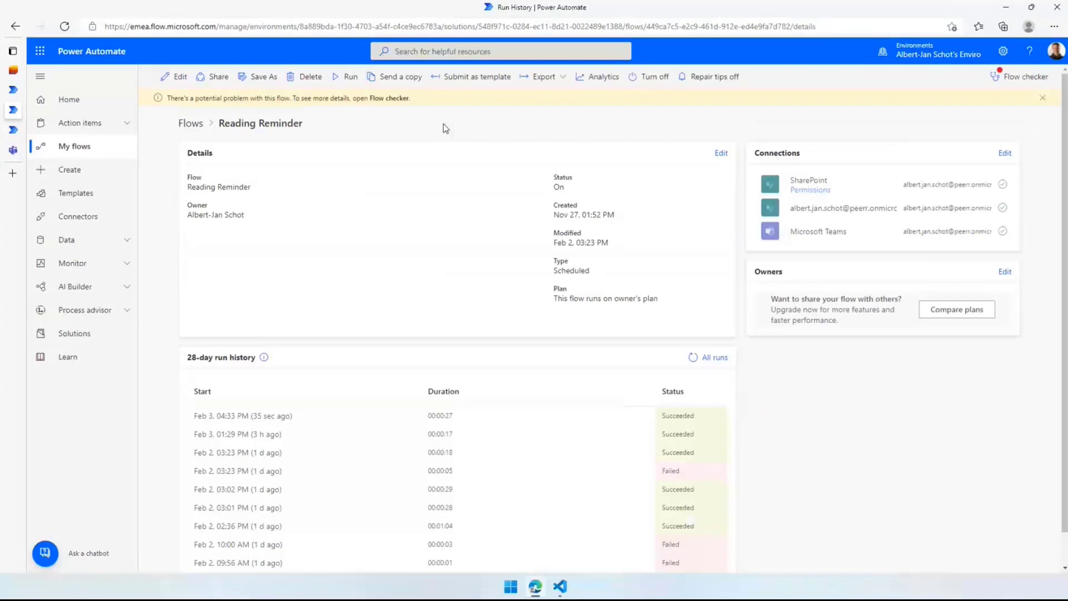
left_click(349, 76)
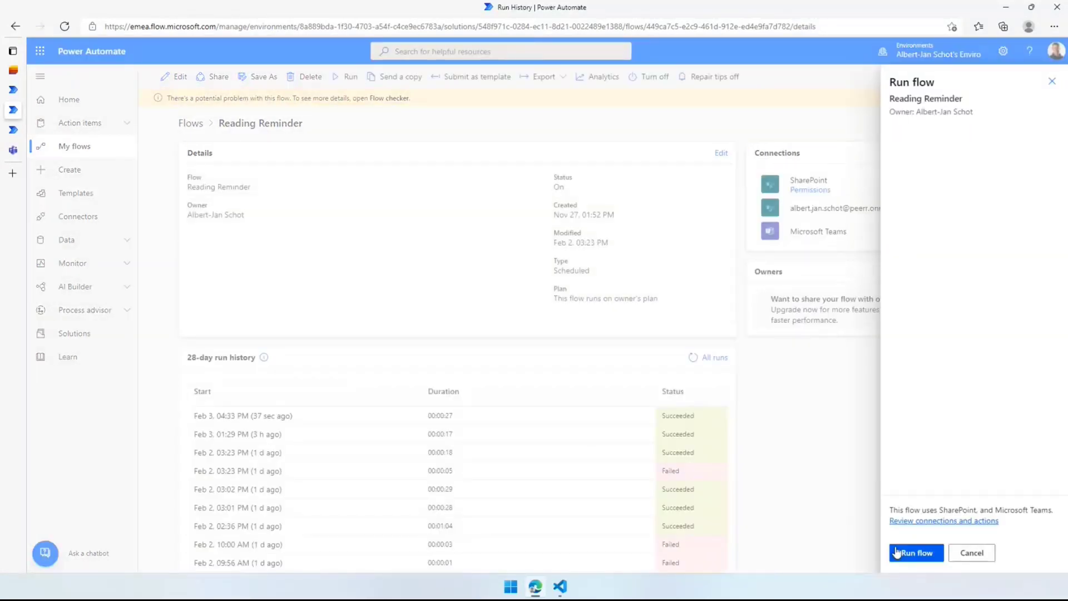
left_click(913, 554)
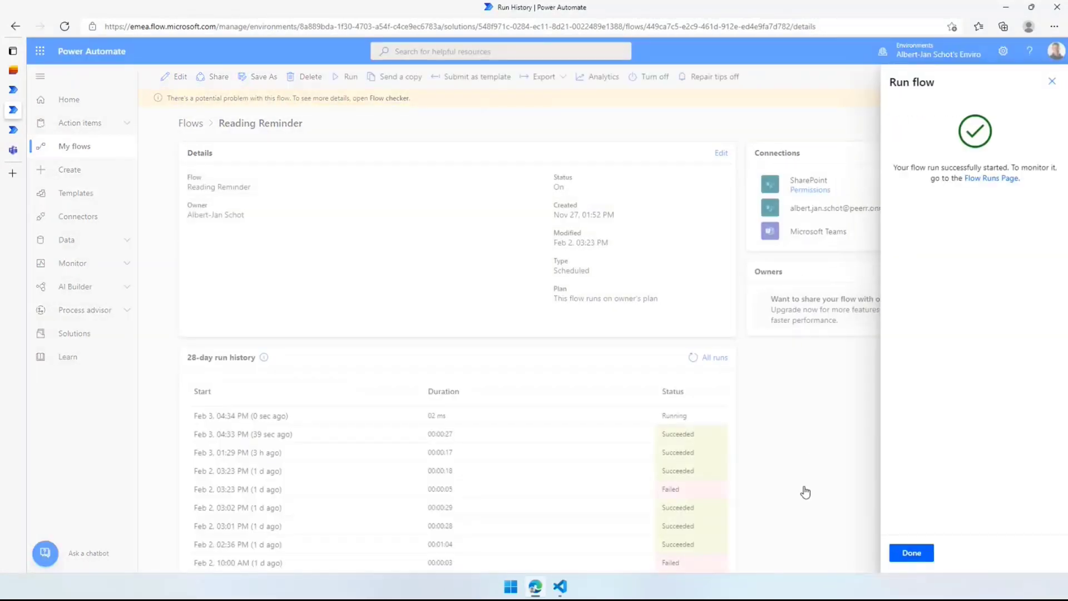
left_click(913, 555)
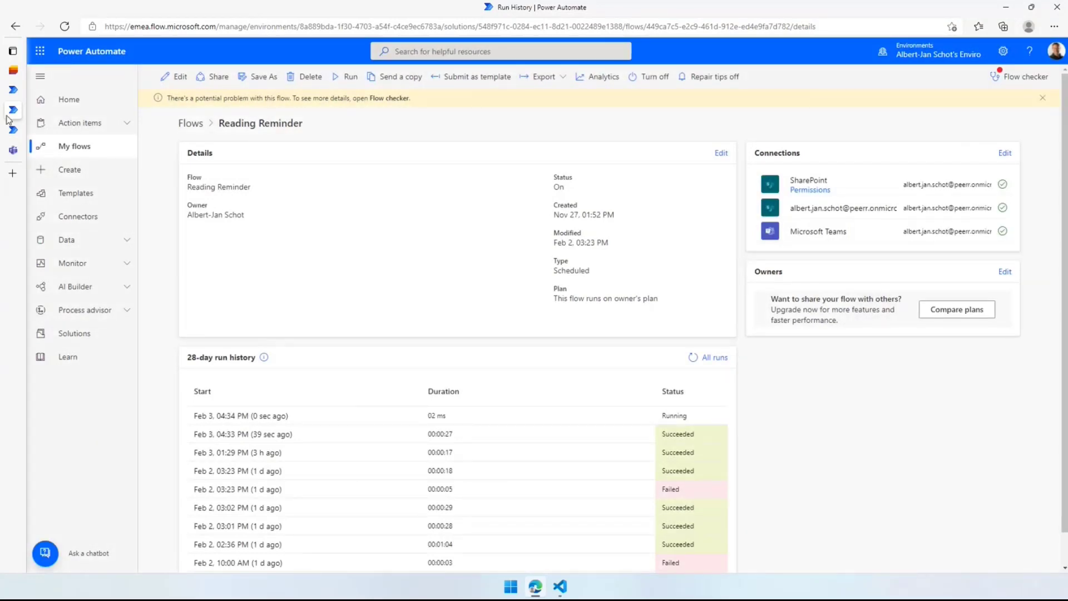
Switch to Microsoft Teams and submit Stan Lee as the answer on the Worth Dying For quiz card
left_click(17, 149)
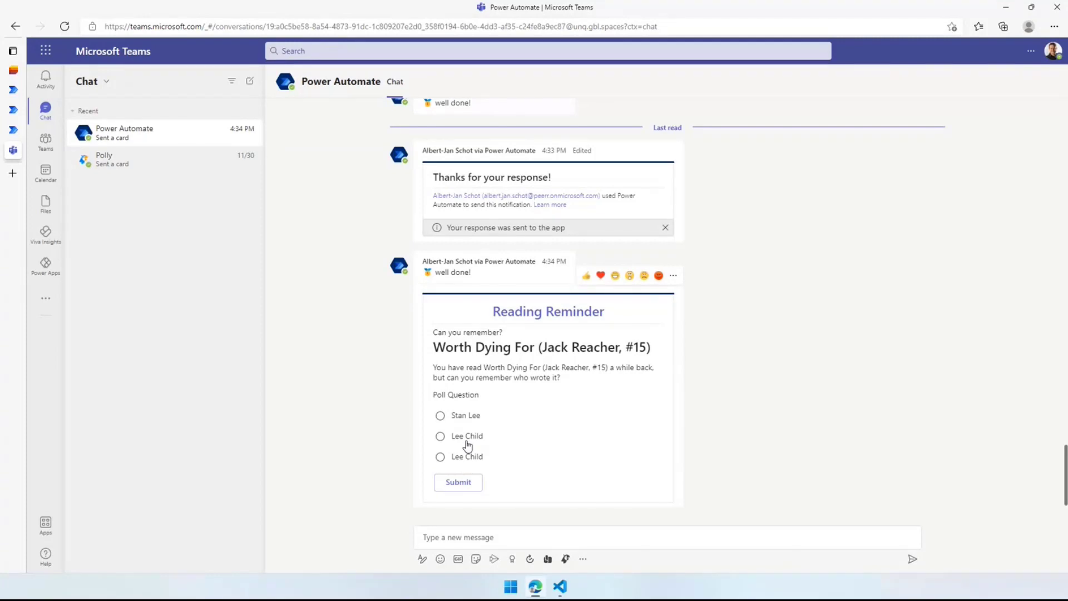
left_click(465, 419)
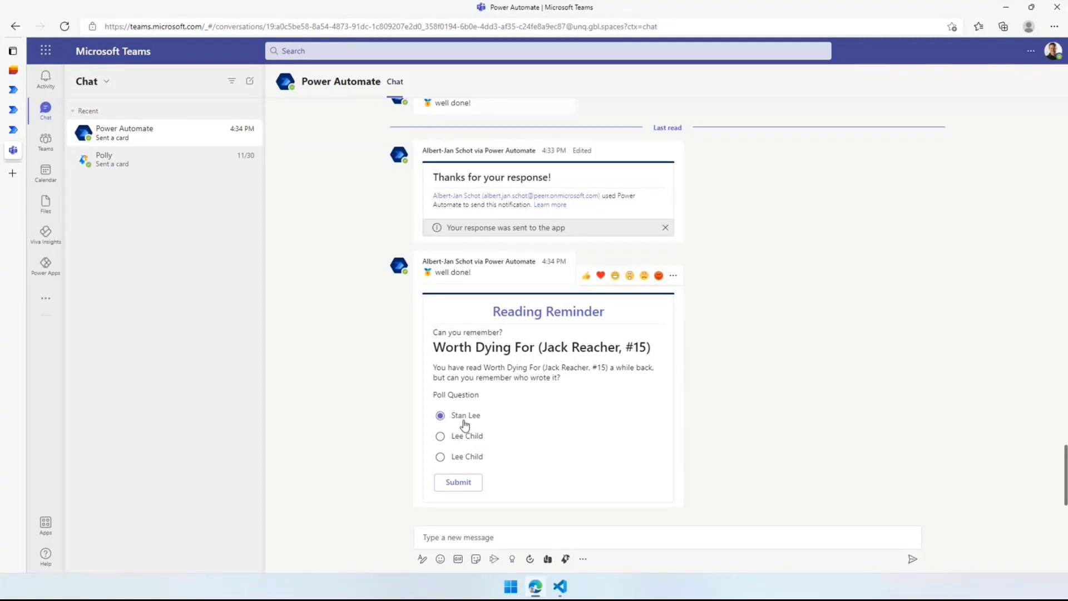
left_click(469, 483)
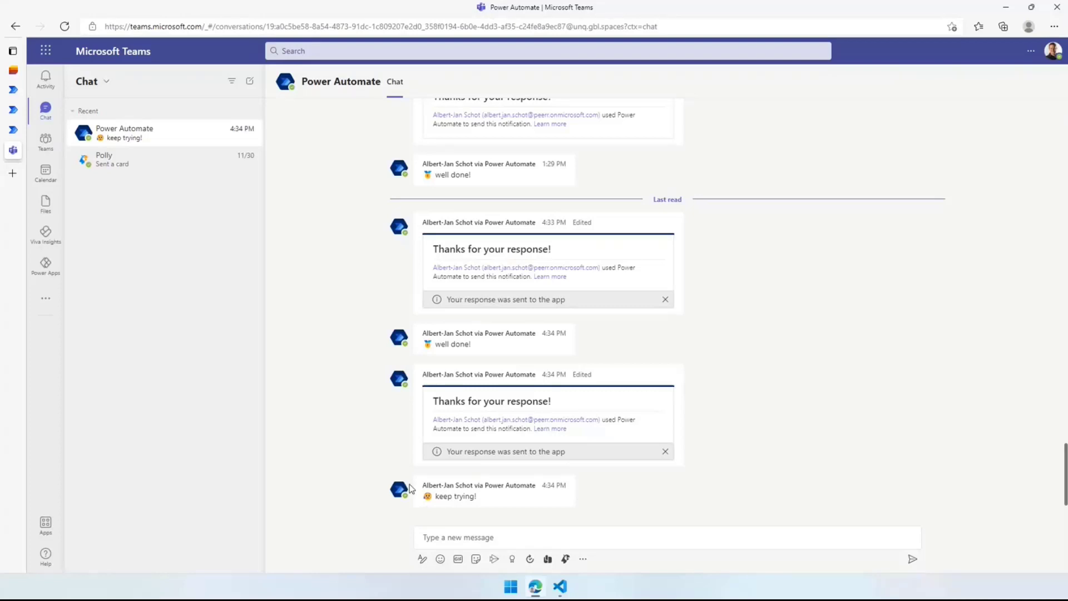
Switch back to Power Automate, reopen Reading Reminder for editing and review its QuizMe and Condition actions
left_click(16, 115)
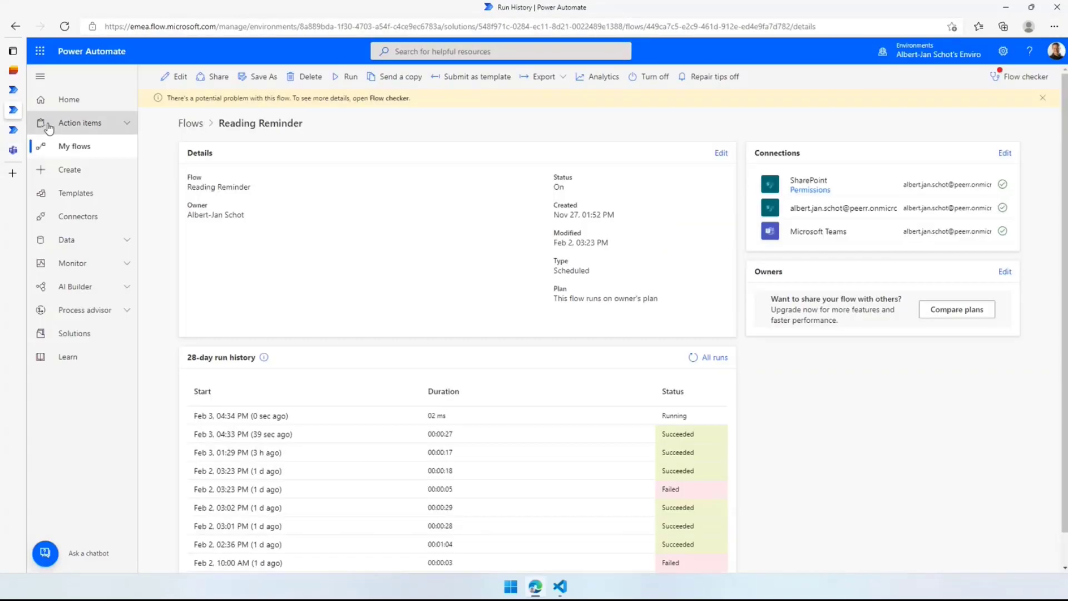
left_click(178, 76)
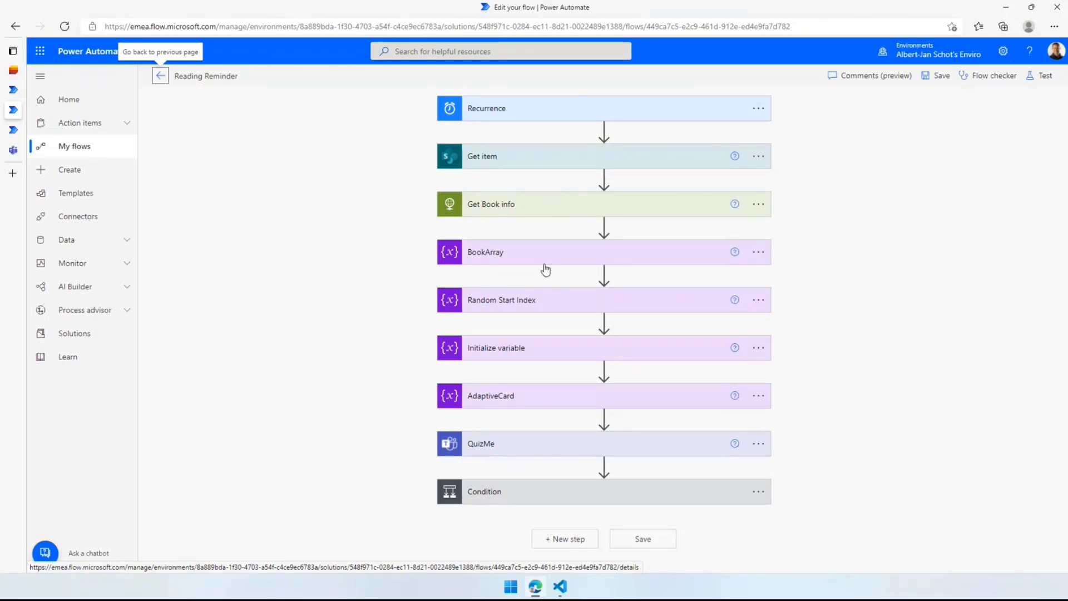
left_click(541, 456)
left_click(537, 513)
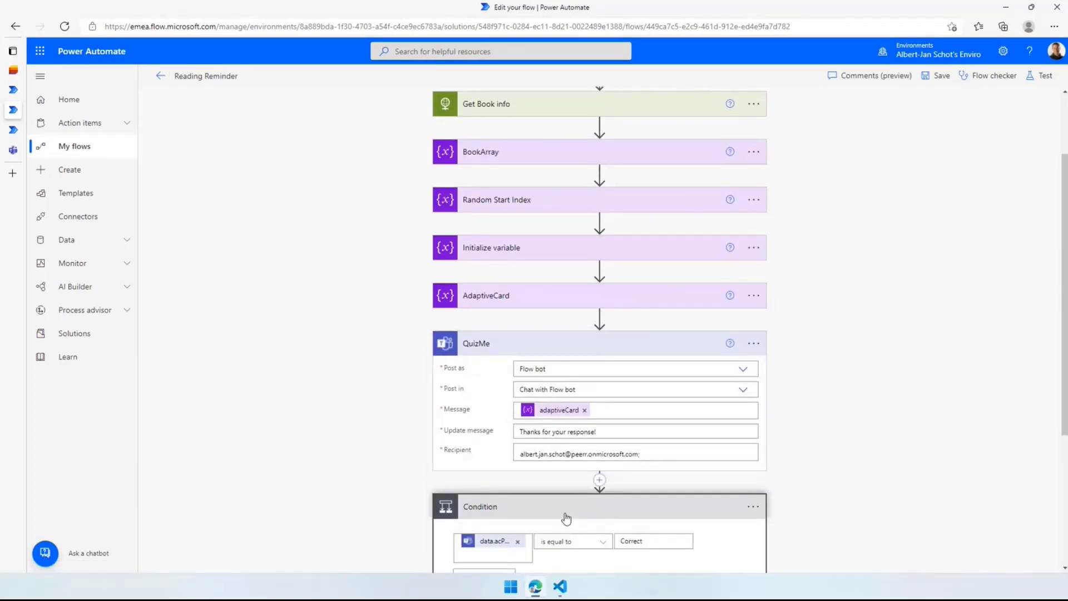
scroll(501, 495, "down", 3)
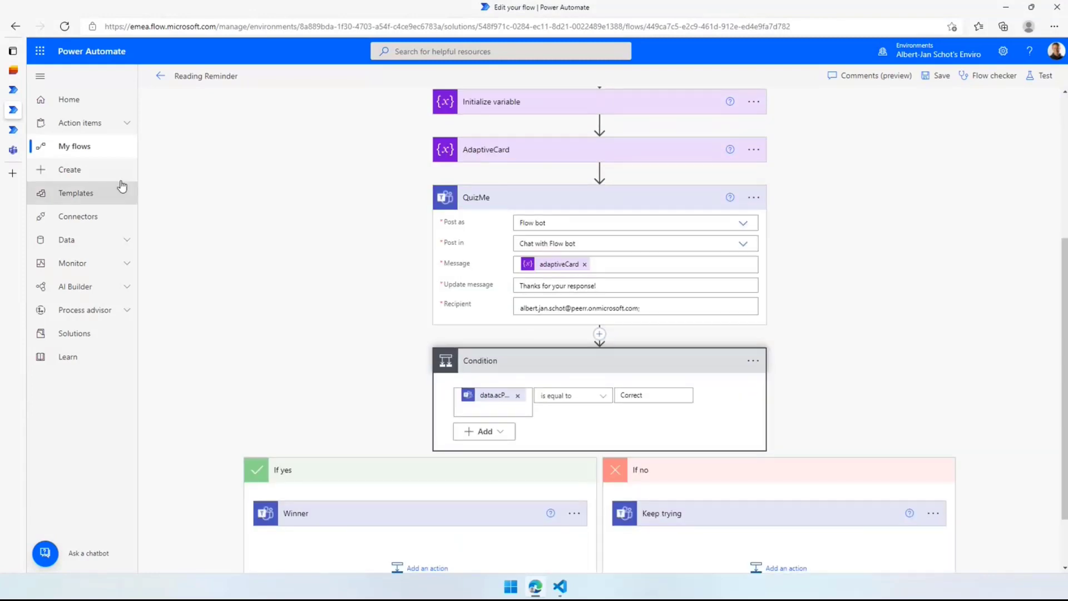
Go to the list of cloud flows and open the RSS Import flow for editing
left_click(82, 123)
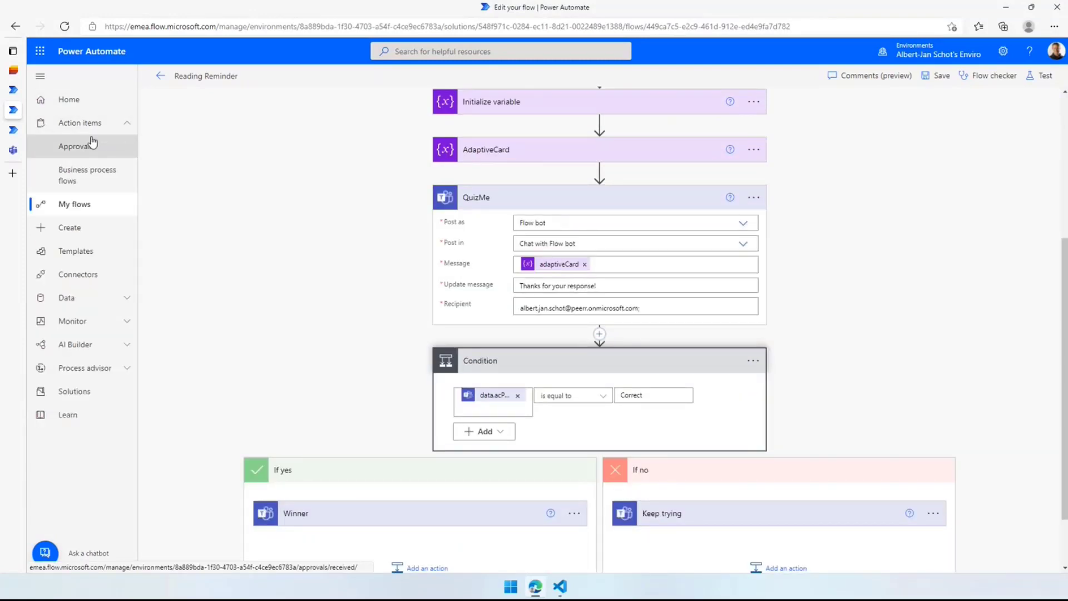
left_click(77, 204)
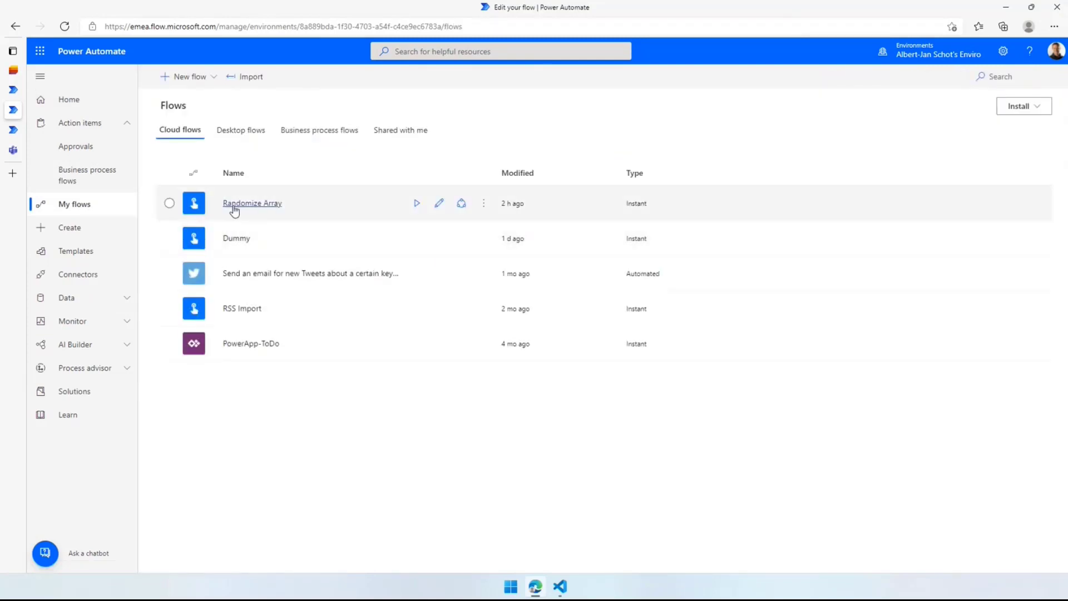
left_click(439, 309)
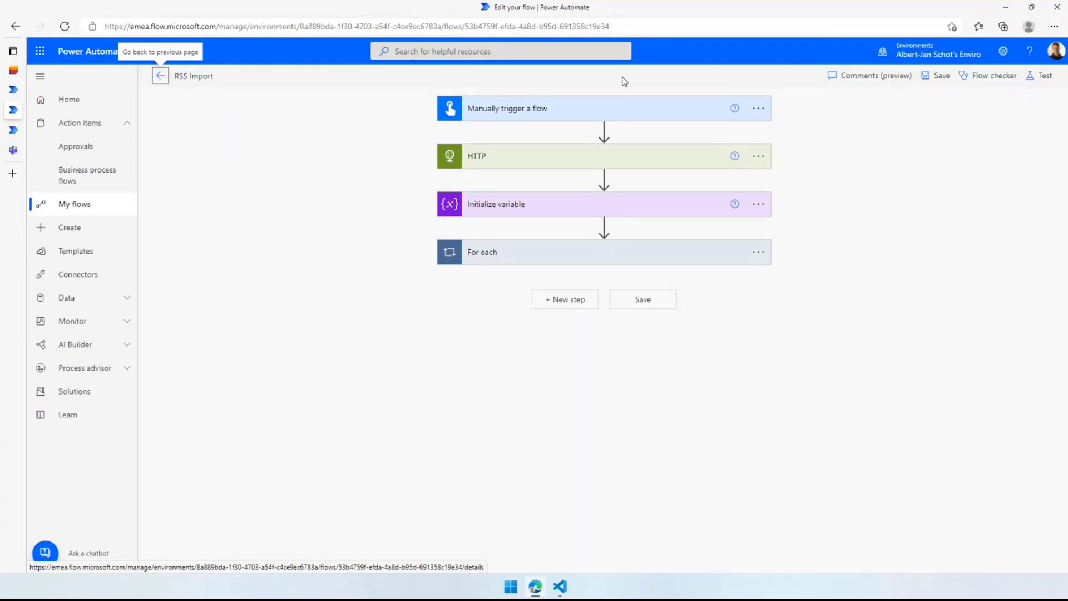
Load the HTTP action's Goodreads RSS address, including its access key, in a new browser tab and view the feed's source
left_click(583, 156)
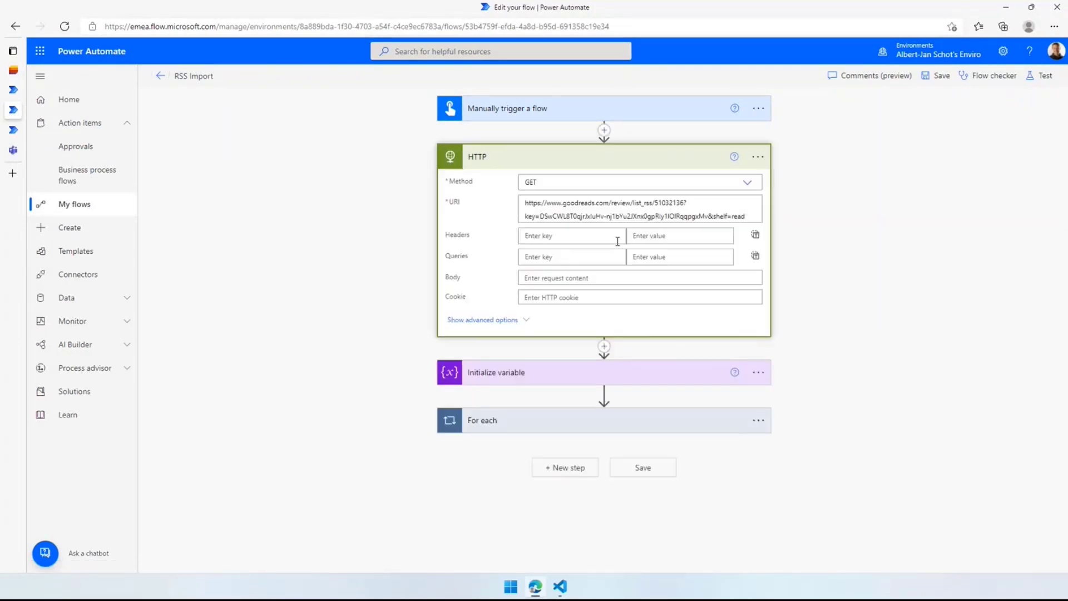
left_click(547, 203)
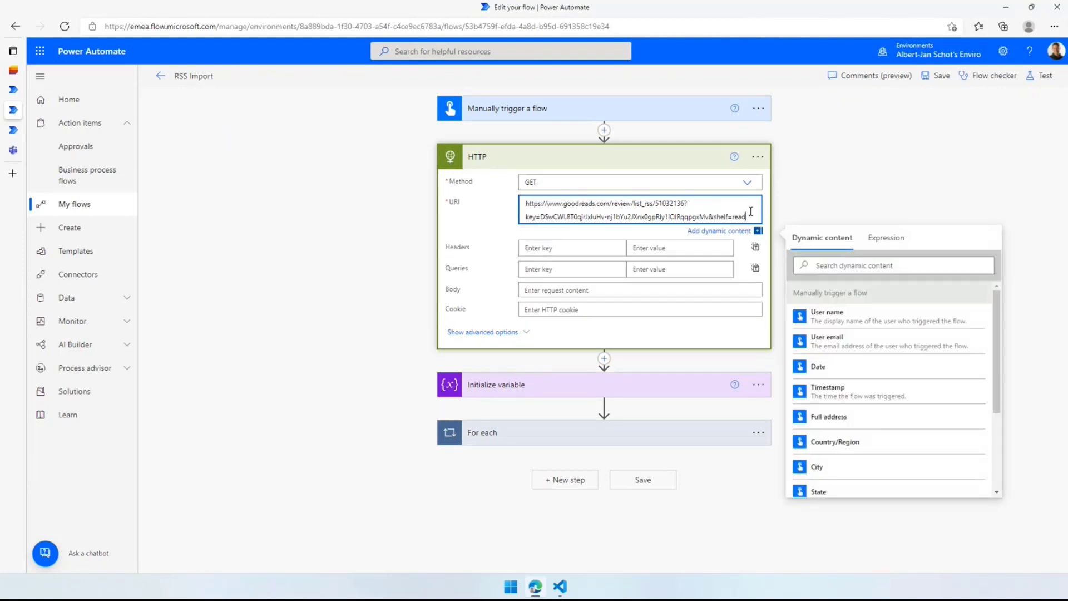
left_click_drag(746, 217, 522, 200)
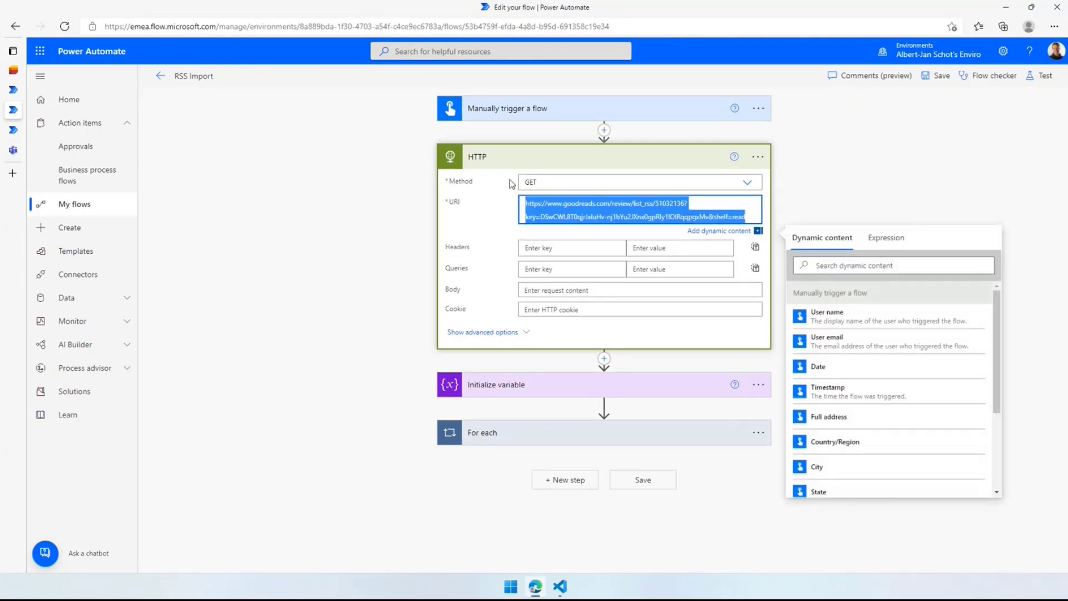
key("ctrl+c")
key("ctrl+t")
key("ctrl+v")
key("Return")
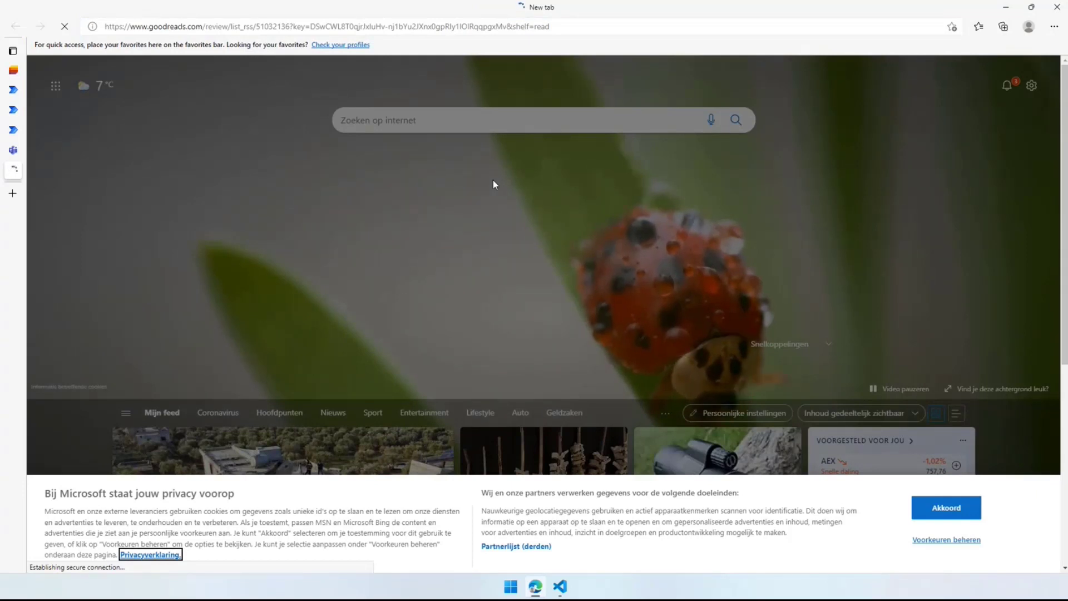
key("ctrl+u")
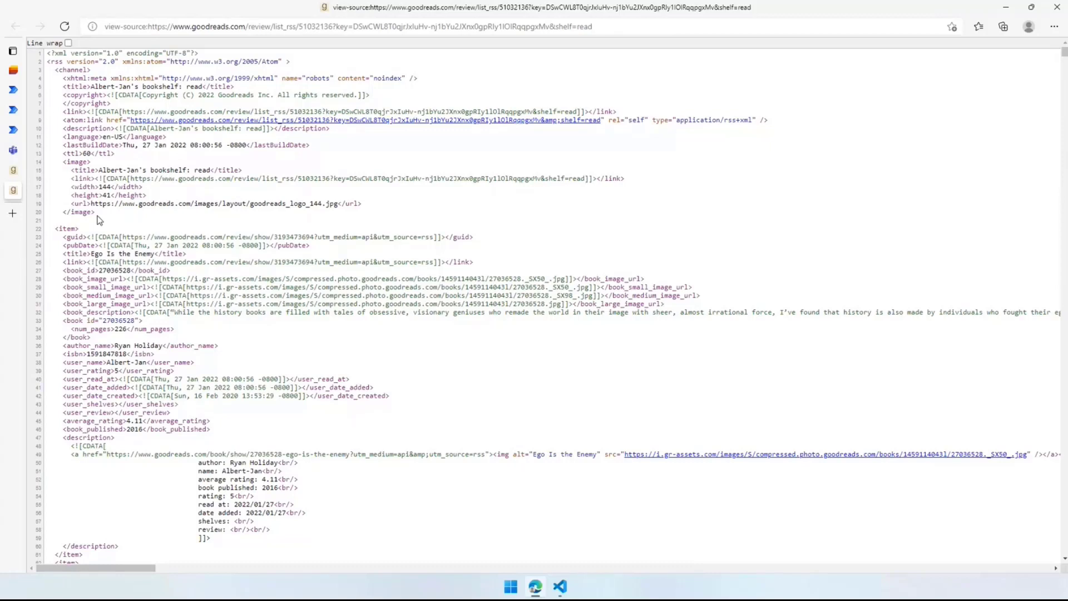
Return to the RSS Import flow, collapse the HTTP action and inspect the xpath expression used by the For each loop
mouse_move(16, 161)
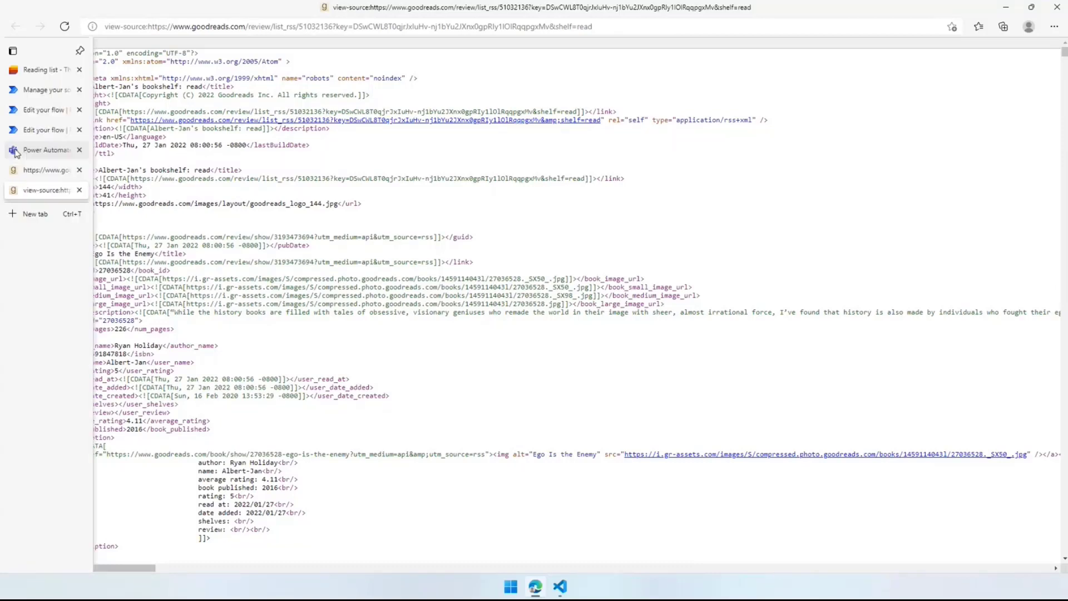
left_click(50, 109)
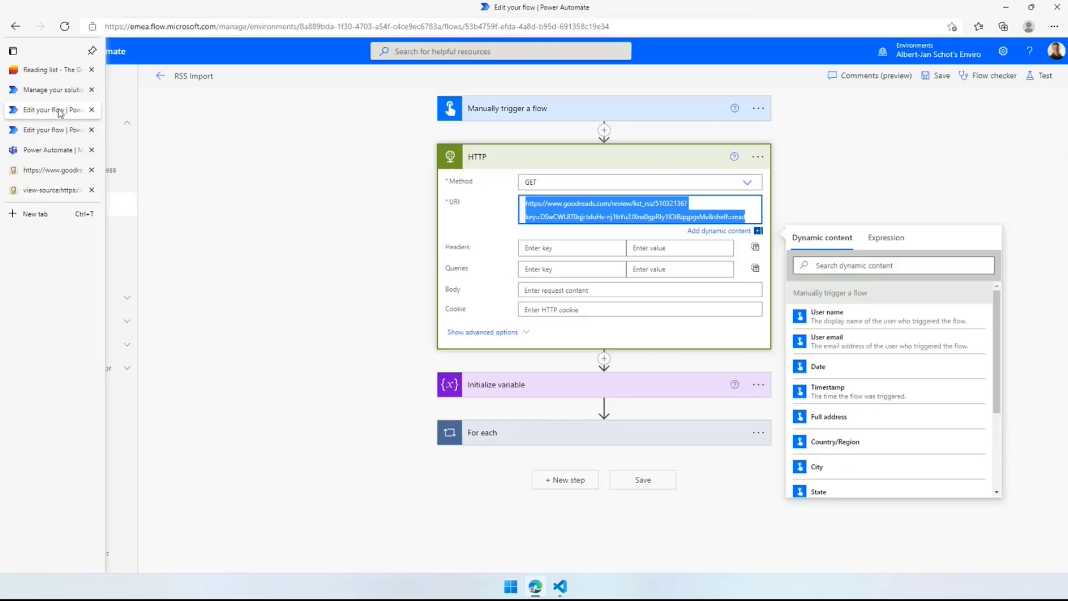
left_click(574, 162)
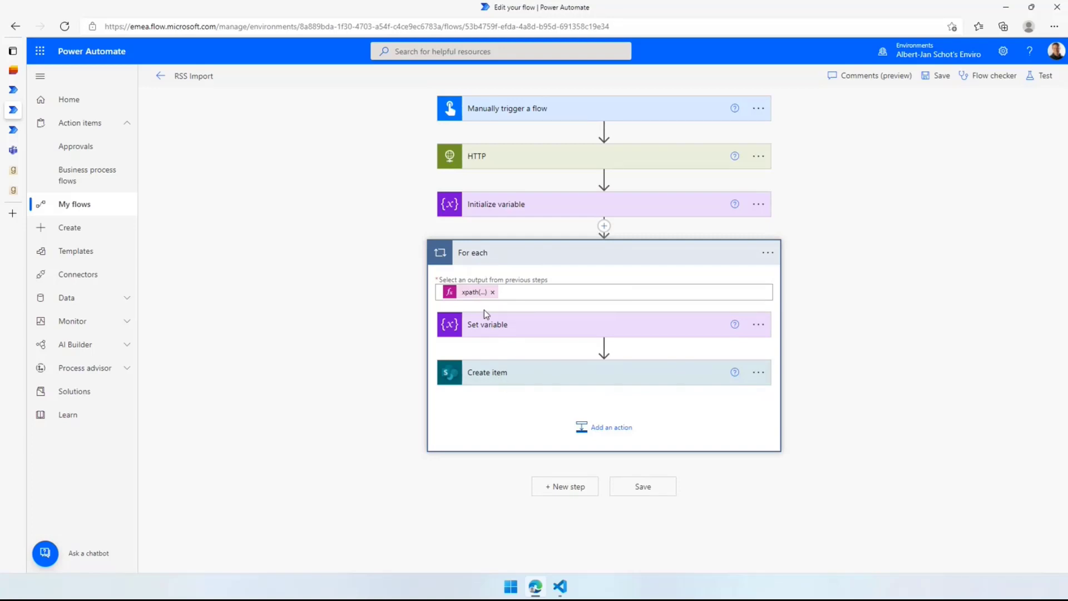
left_click(475, 292)
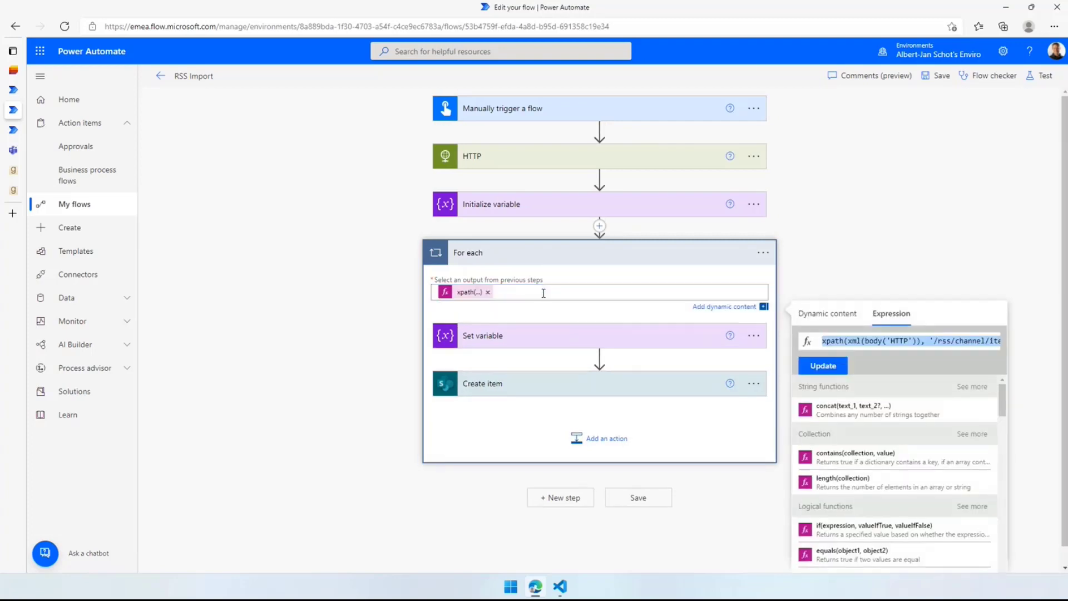
Copy the For each loop's xpath expression into the untitled file in Visual Studio Code and highlight its arguments from xml(body('HTTP')) through '/rss/channel/item'
key("ctrl+c")
key("alt+Tab")
key("ctrl+v")
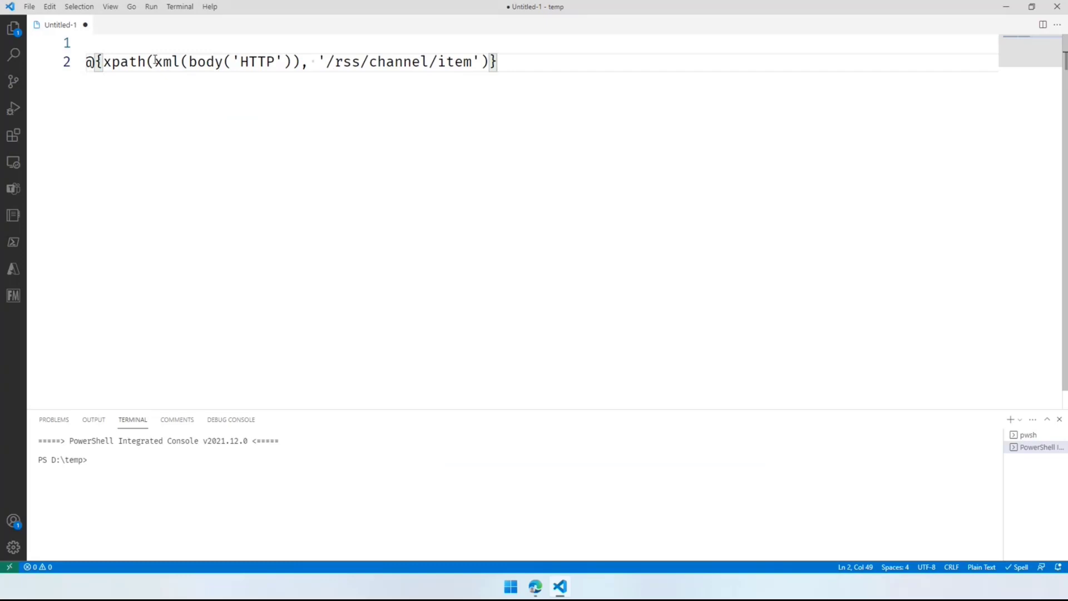
left_click_drag(155, 62, 472, 61)
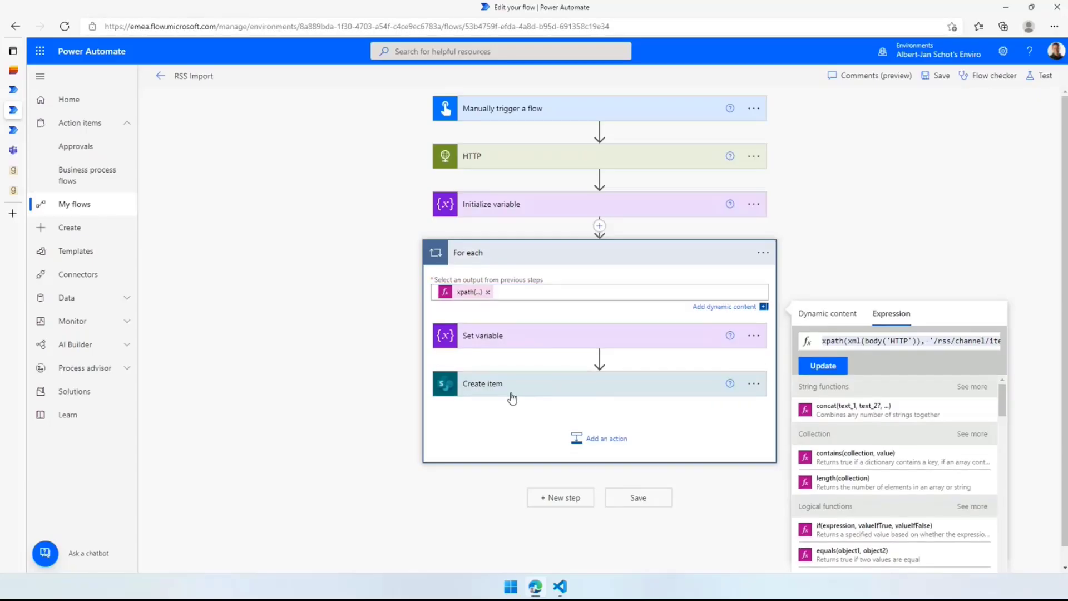
Expand Create item in Power Automate, copy its Title expression over the Visual Studio Code file's content and highlight the xpath(xml(items('For_each') part
left_click(610, 396)
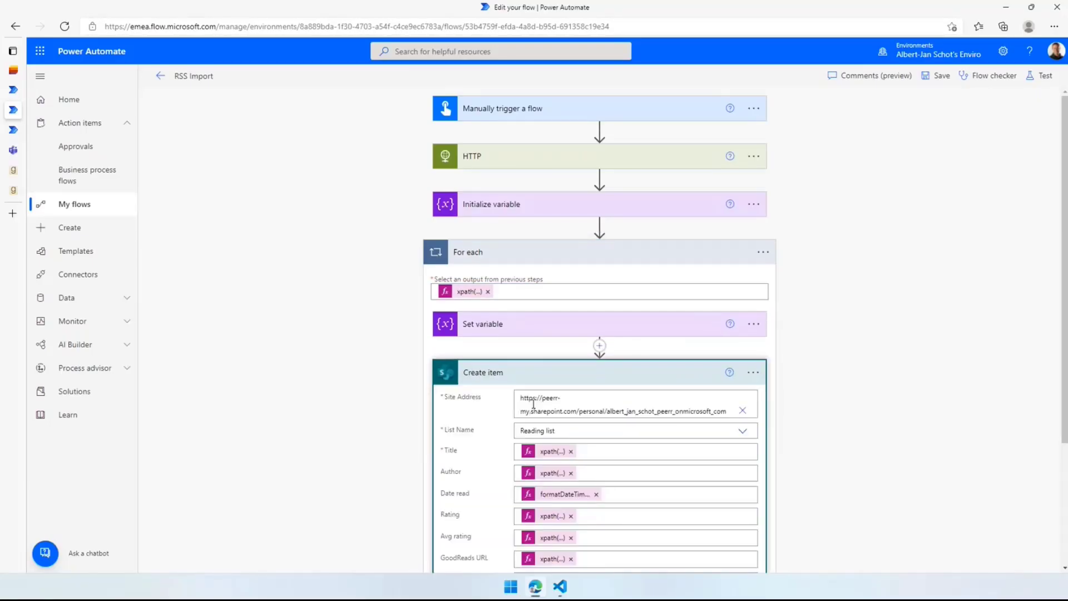
scroll(581, 393, "down", 1)
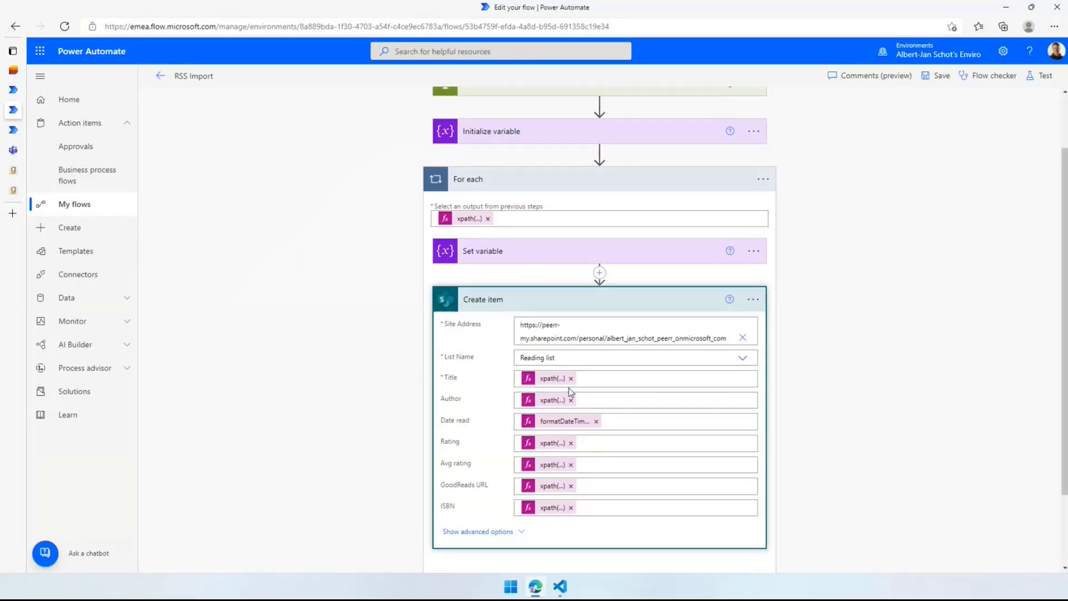
left_click(589, 380)
key("ctrl+a")
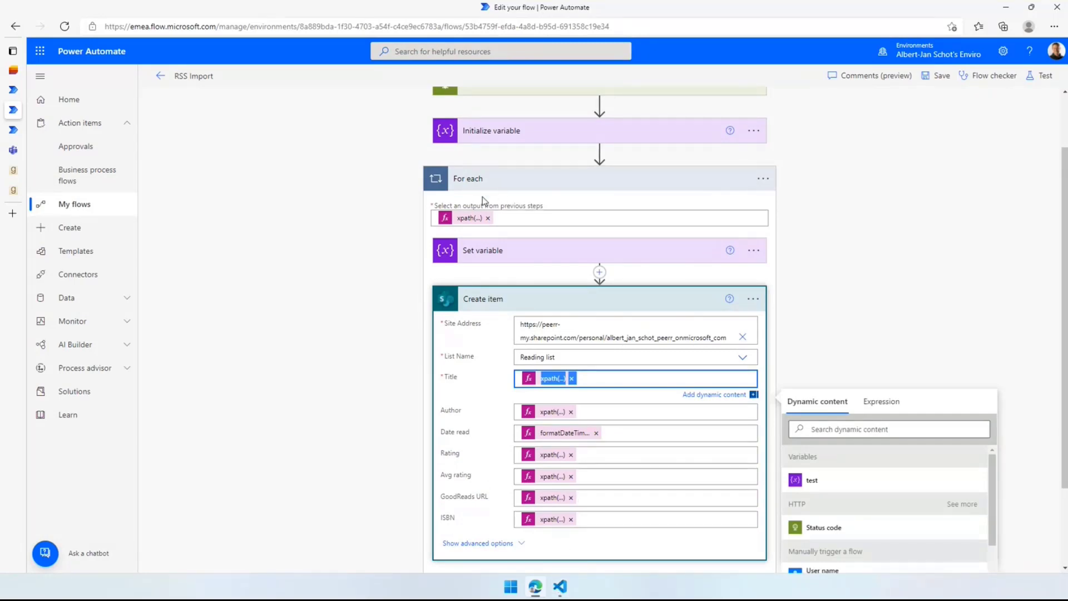
left_click(559, 587)
key("ctrl+a")
key("ctrl+v")
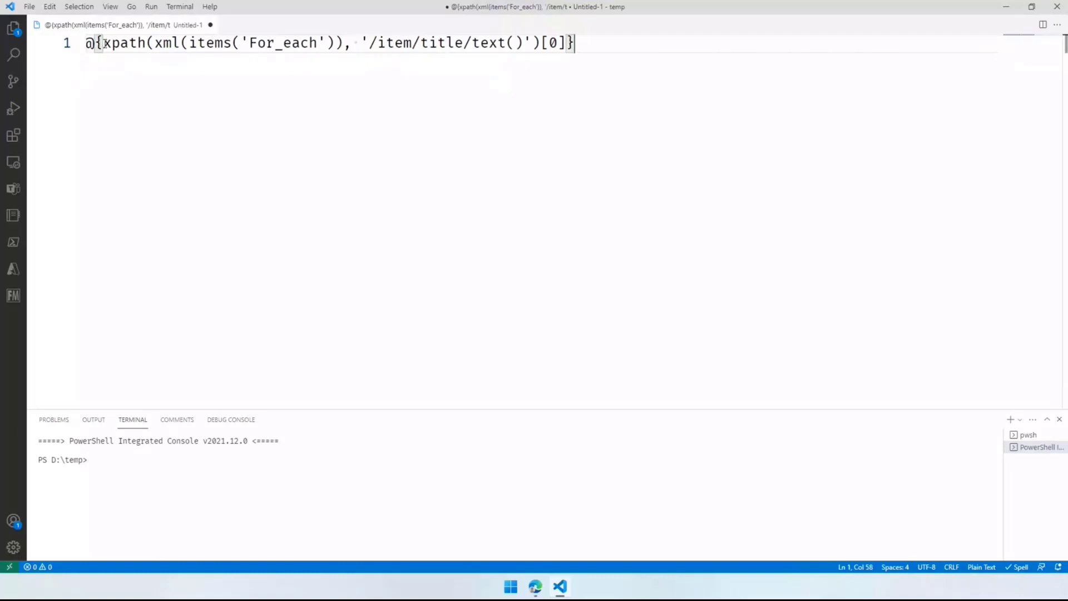
left_click_drag(103, 43, 334, 43)
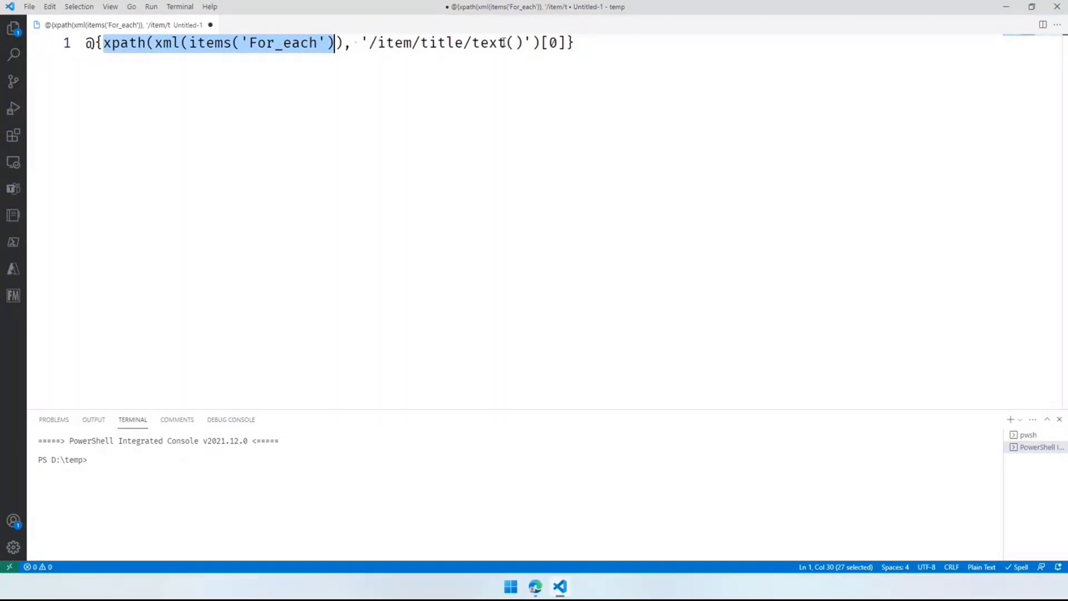
Copy the Author field's expression from the Create item action and replace the Visual Studio Code file's content with it
key("alt+Tab")
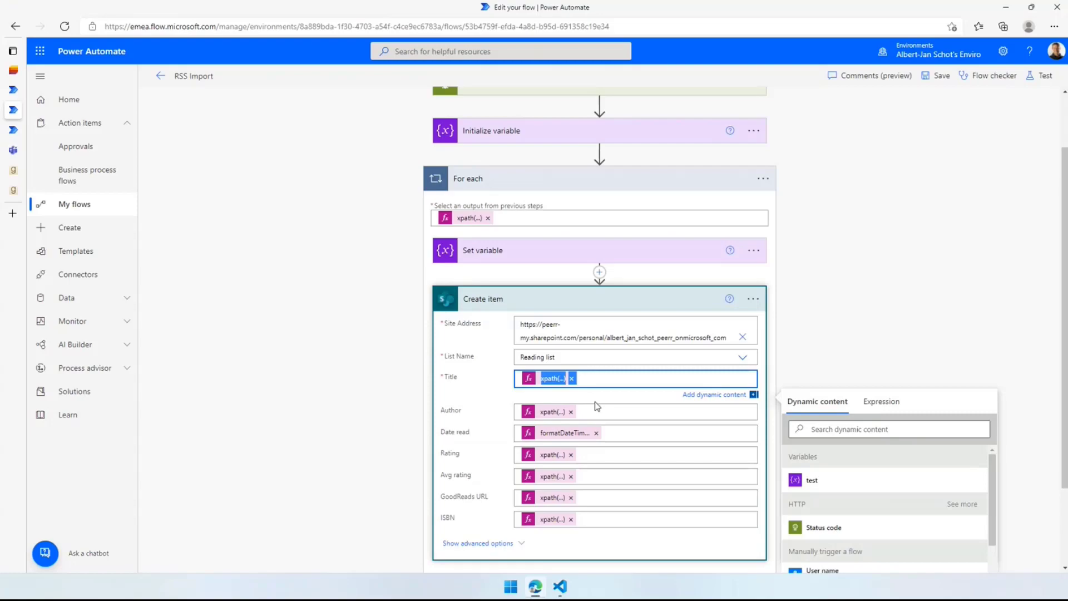
key("alt+Tab")
key("ctrl+a")
key("ctrl+v")
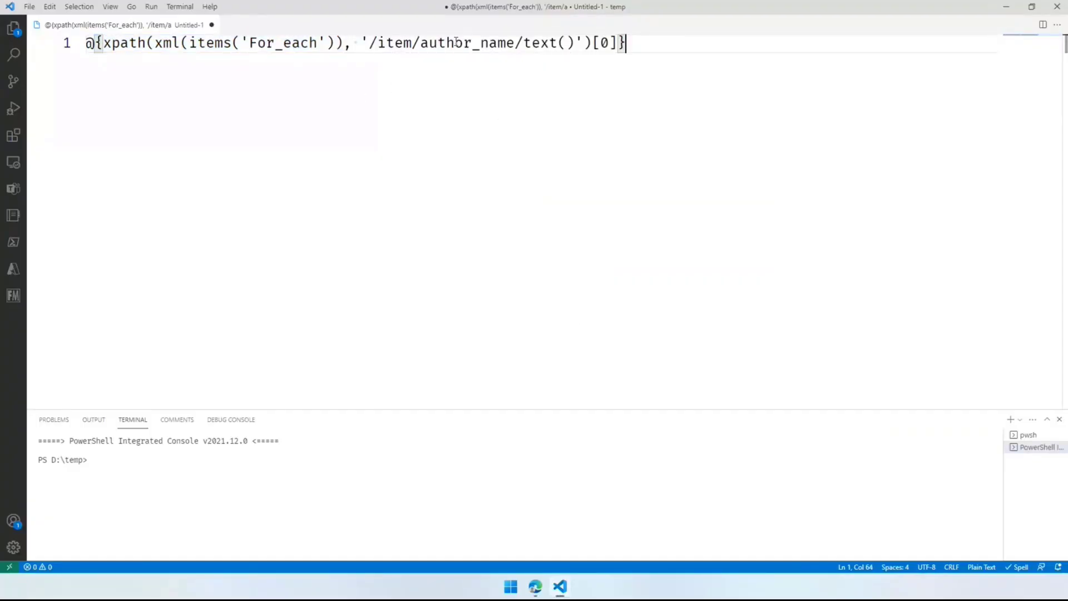
Return to the Goodreads feed source in the browser and highlight the item, author_name, title, user_rating and user_read_at tags
key("alt+Tab")
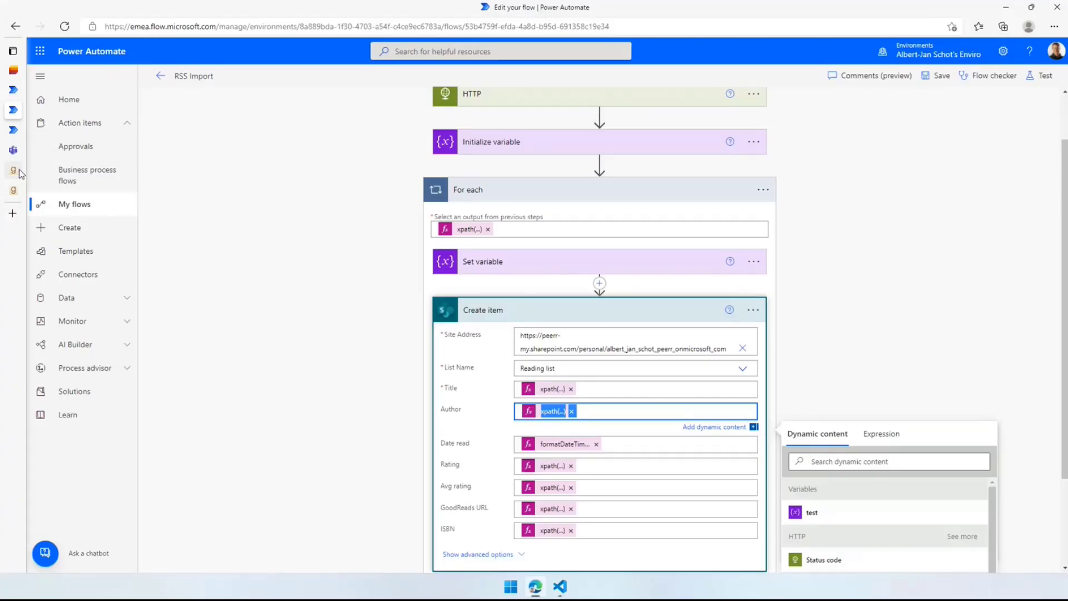
left_click(19, 194)
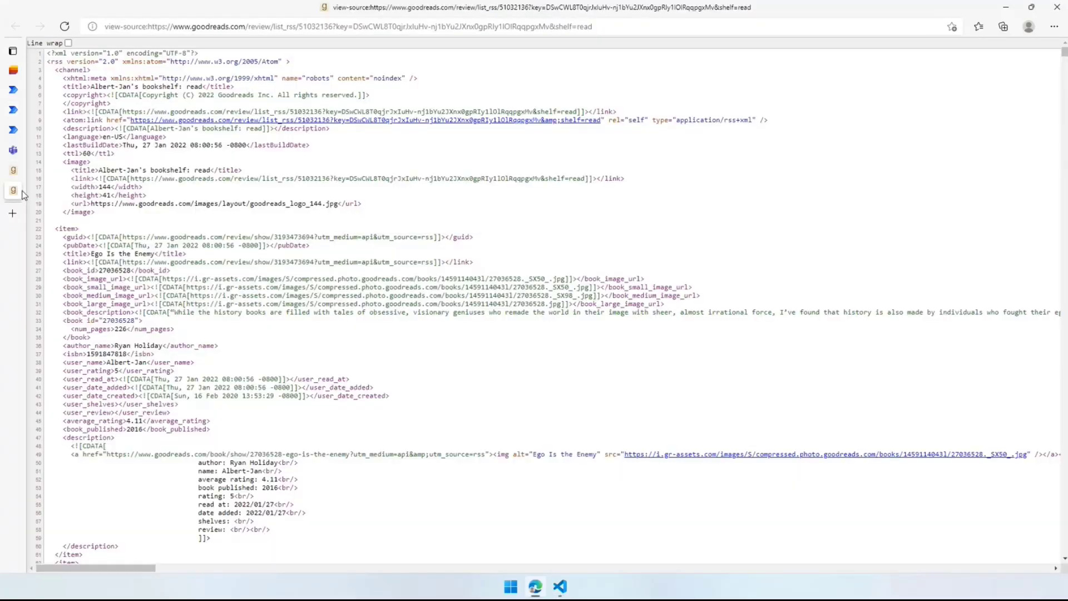
double_click(65, 228)
double_click(84, 346)
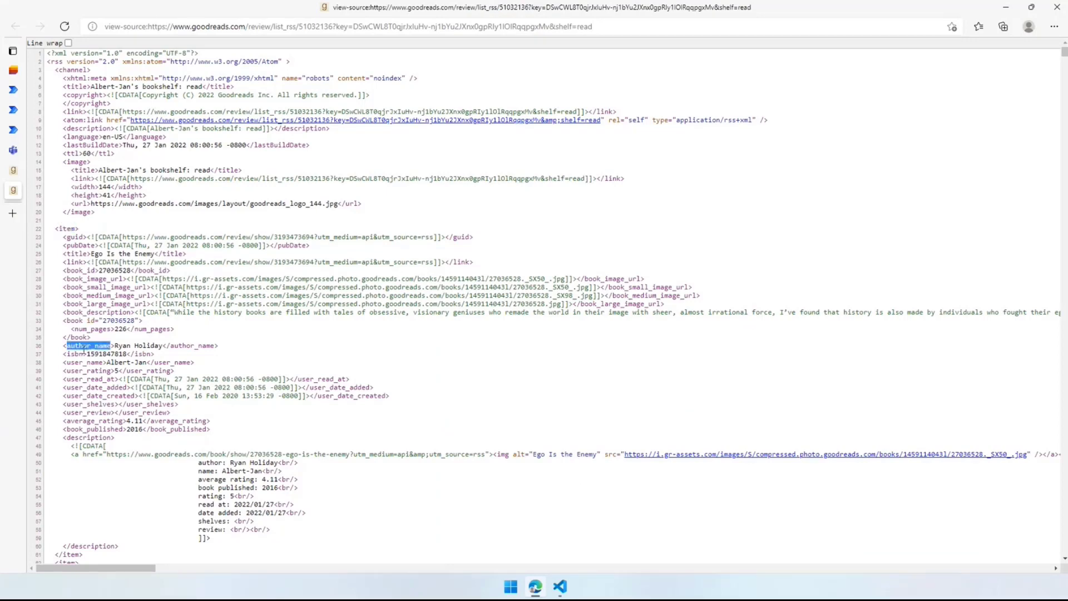
double_click(78, 254)
double_click(86, 370)
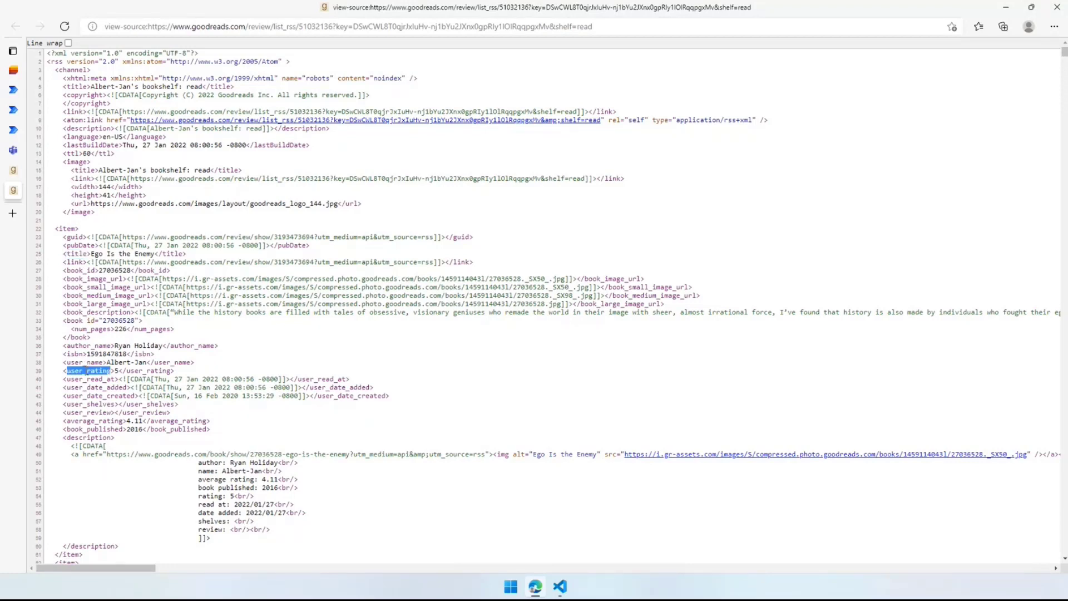
left_click(84, 377)
double_click(85, 378)
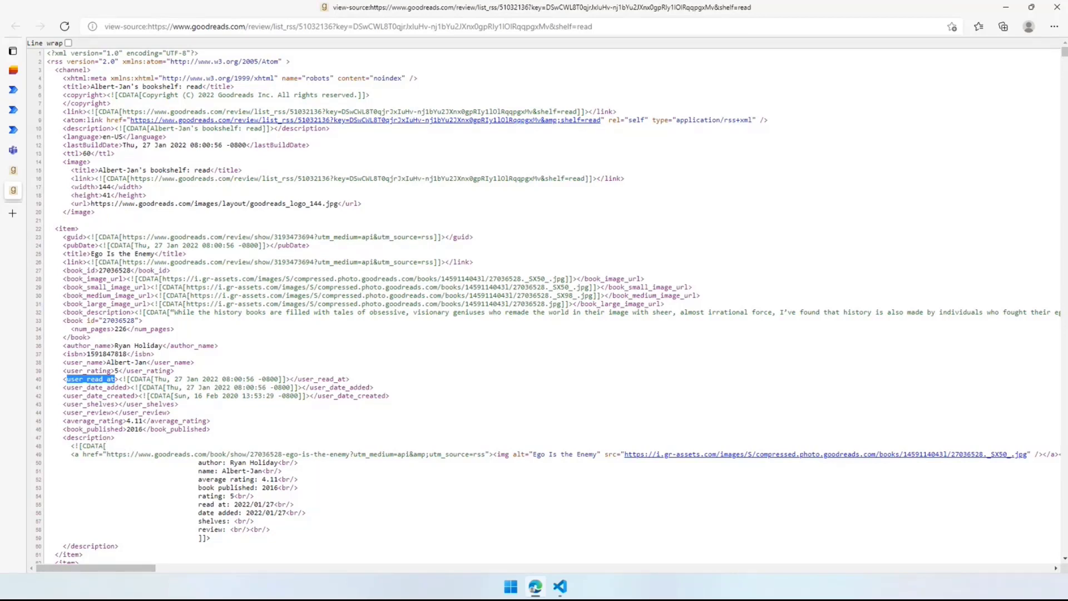
key("super+d")
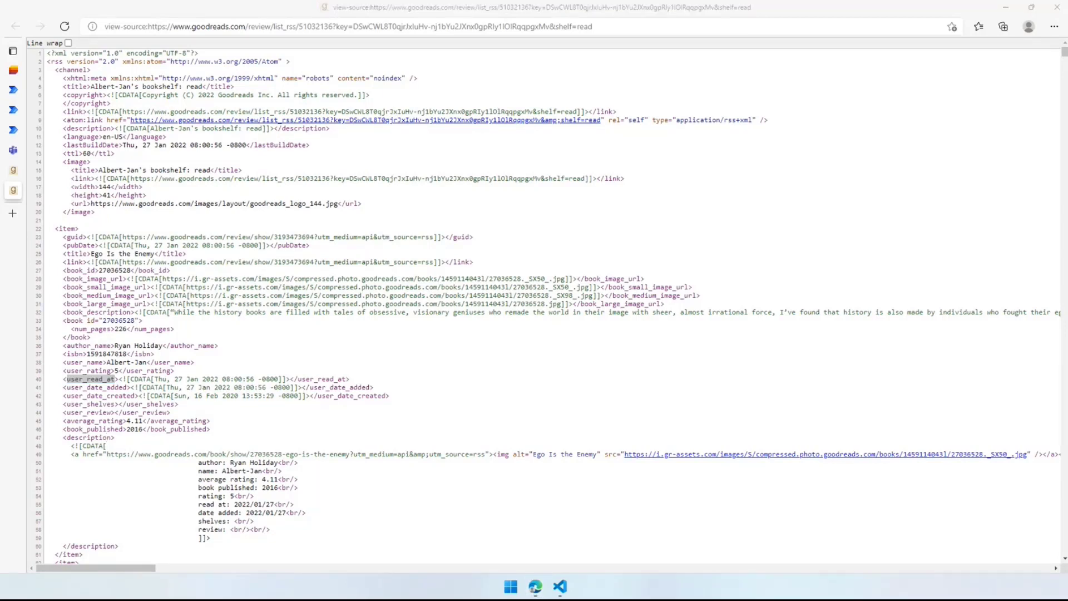
key("super+d")
key("super+d")
key("super+d")
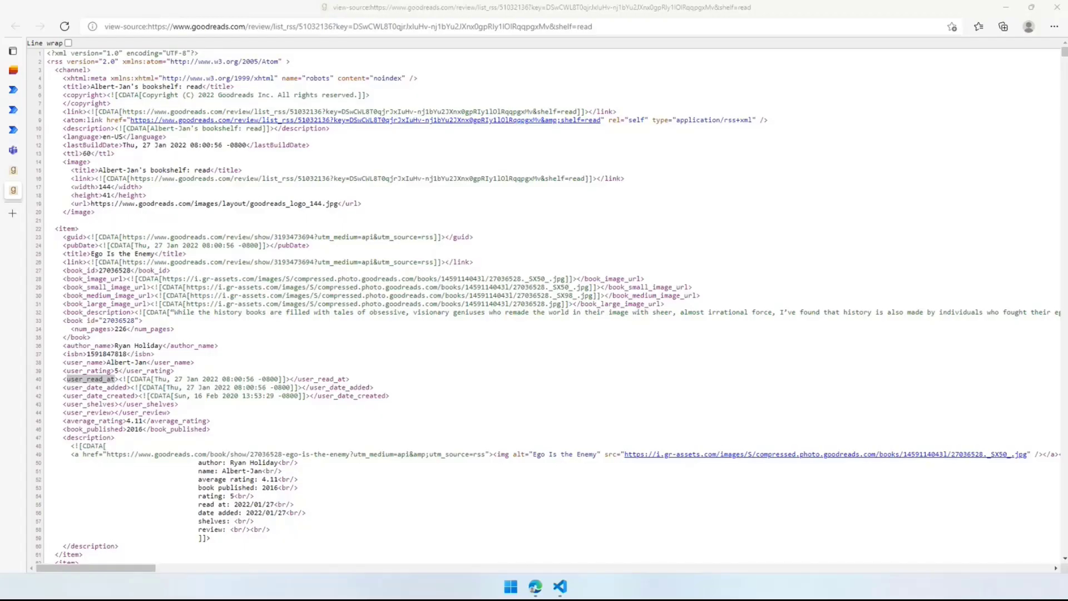